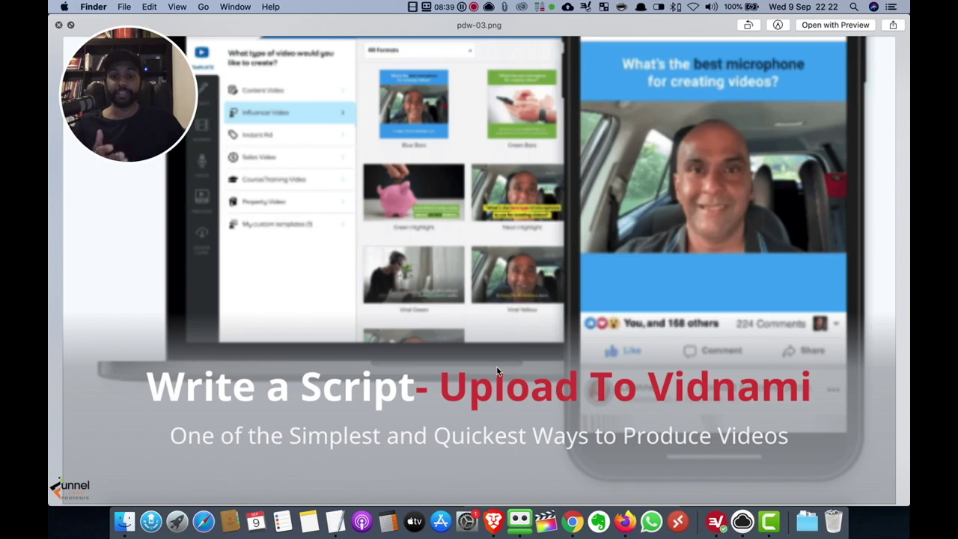
Step: Switch to the Vidnami window in the Brave browser
right_click(493, 509)
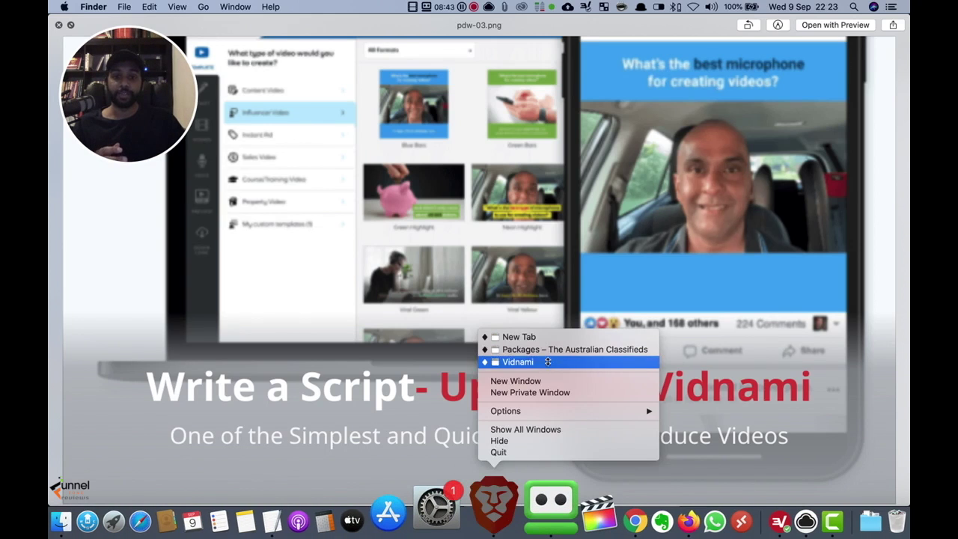
left_click(548, 364)
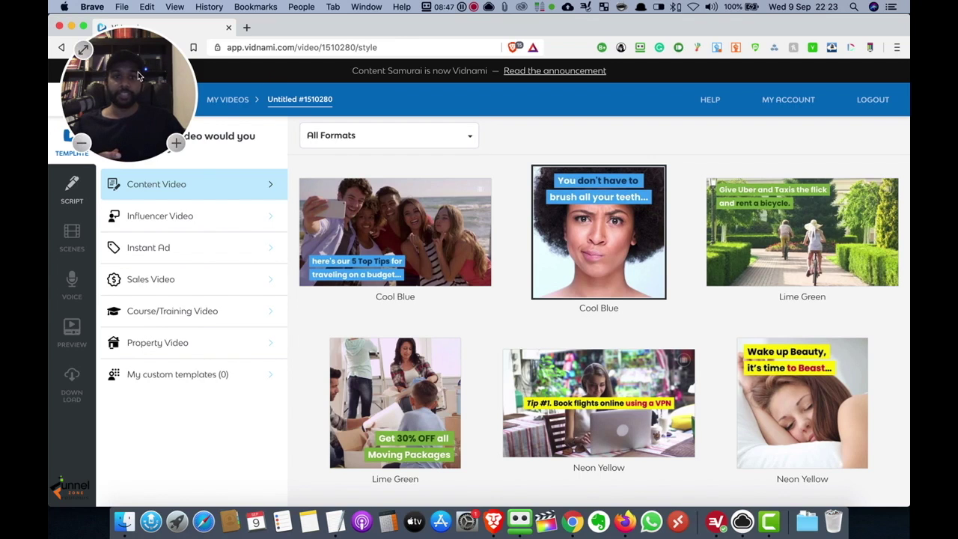
left_click_drag(137, 77, 135, 408)
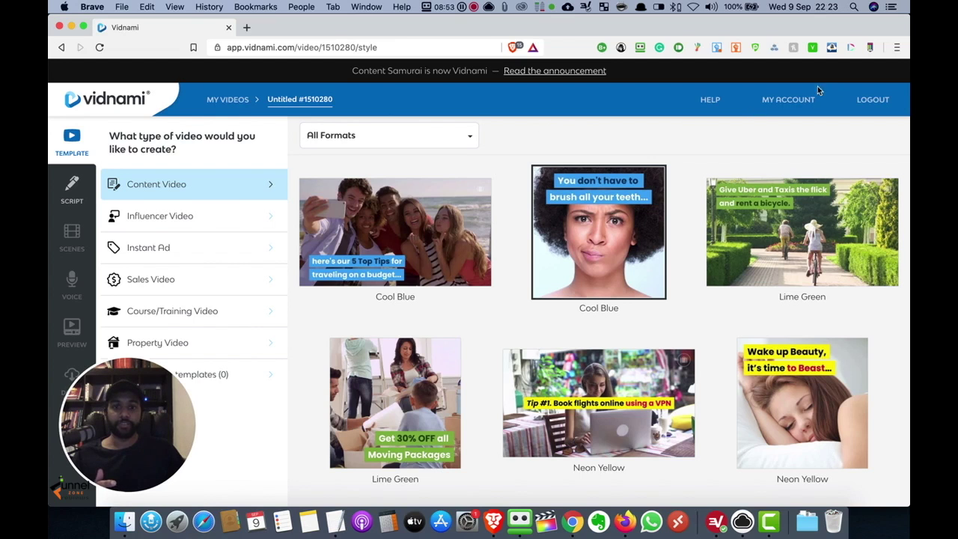
left_click_drag(136, 389, 853, 48)
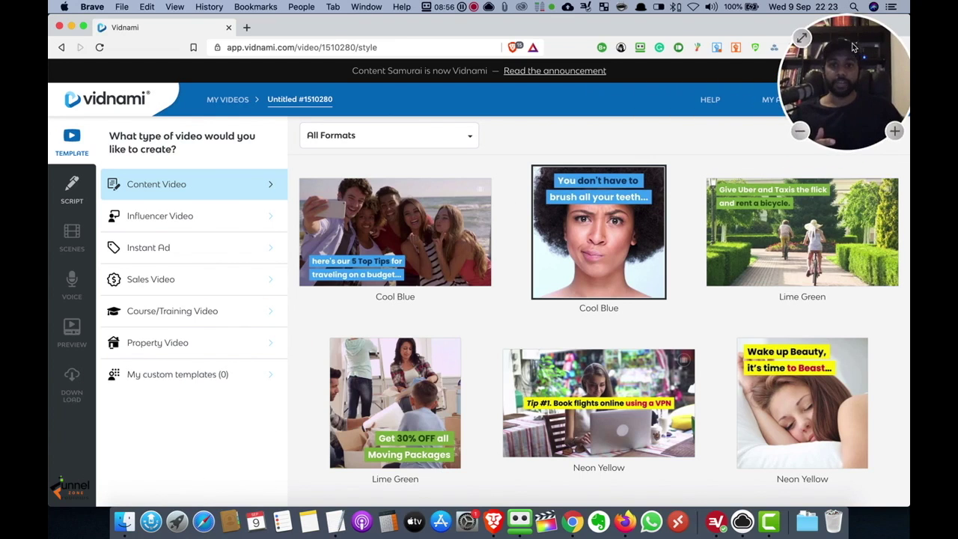
Step: Examine the templates offered for Influencer, Content, Instant Ad and Sales videos
left_click(151, 218)
left_click(155, 193)
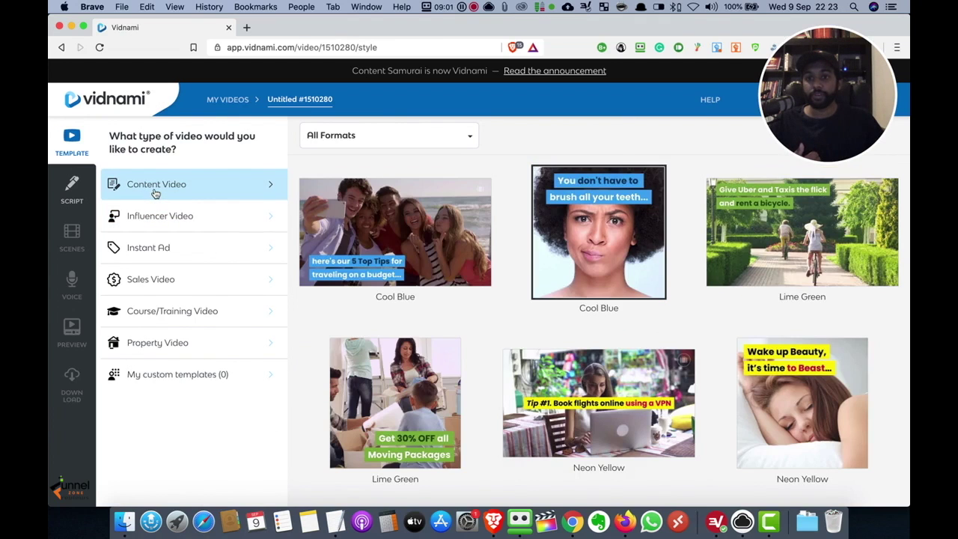
left_click(168, 251)
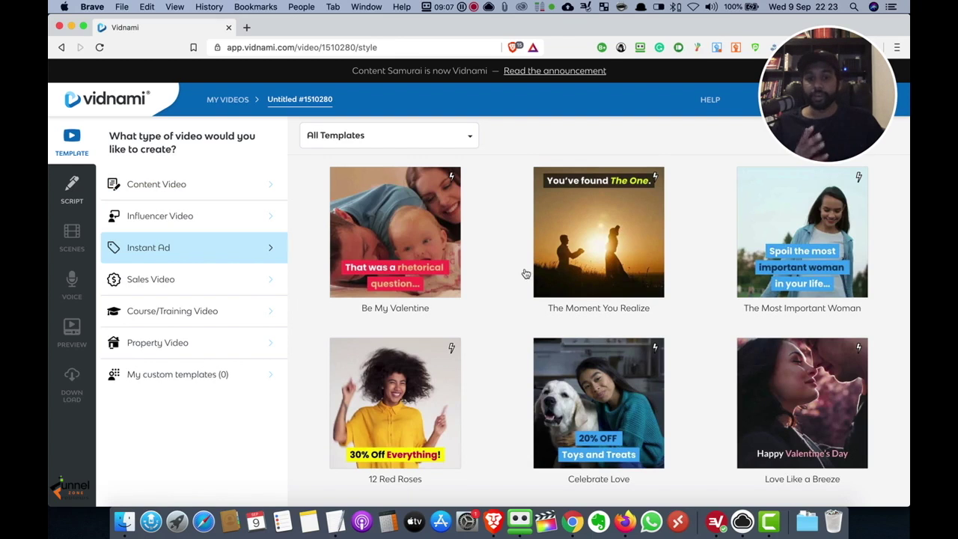
scroll(526, 274, "down", 5)
left_click(180, 281)
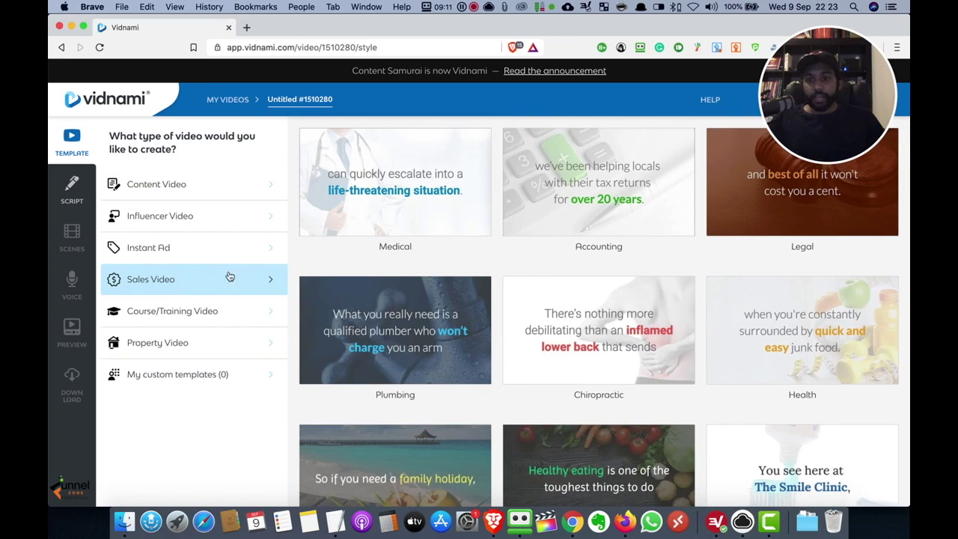
scroll(491, 249, "down", 8)
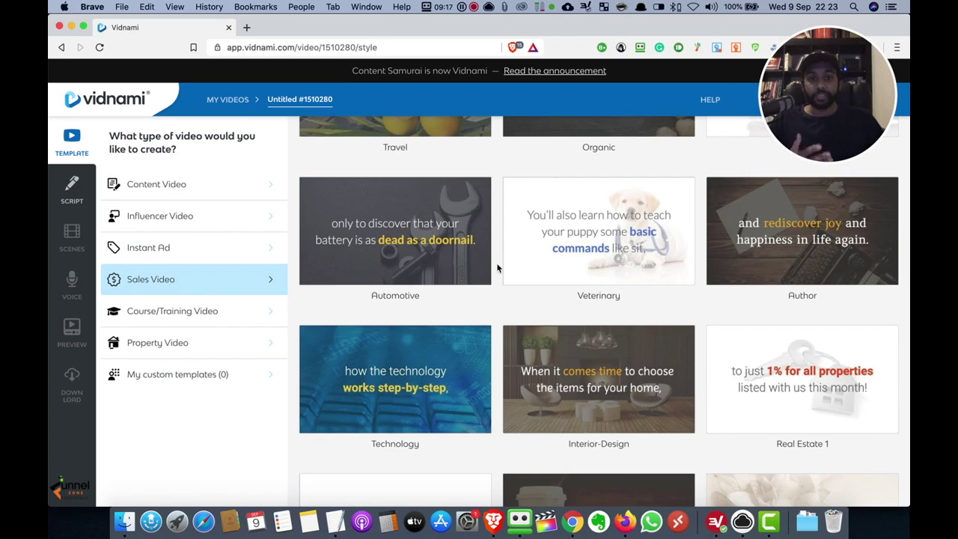
scroll(497, 268, "down", 10)
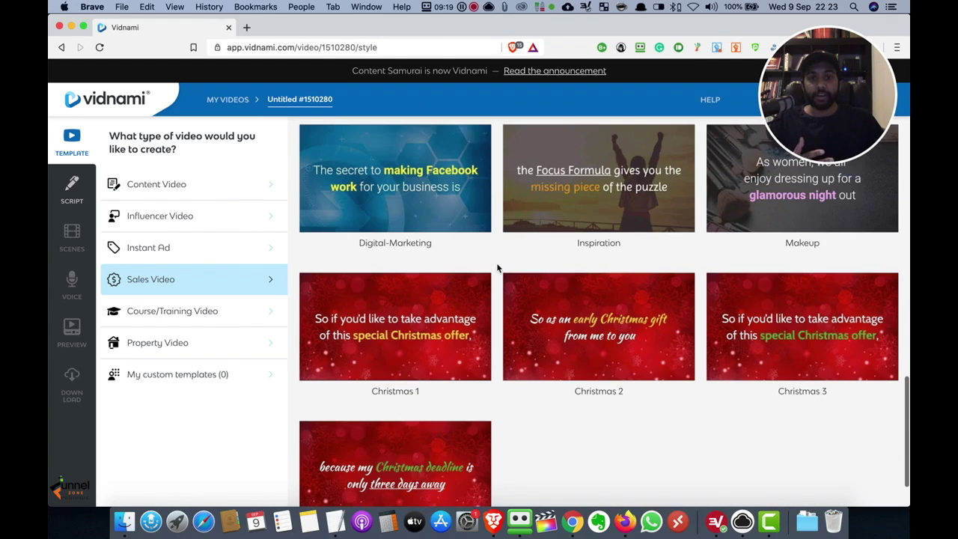
scroll(498, 268, "up", 10)
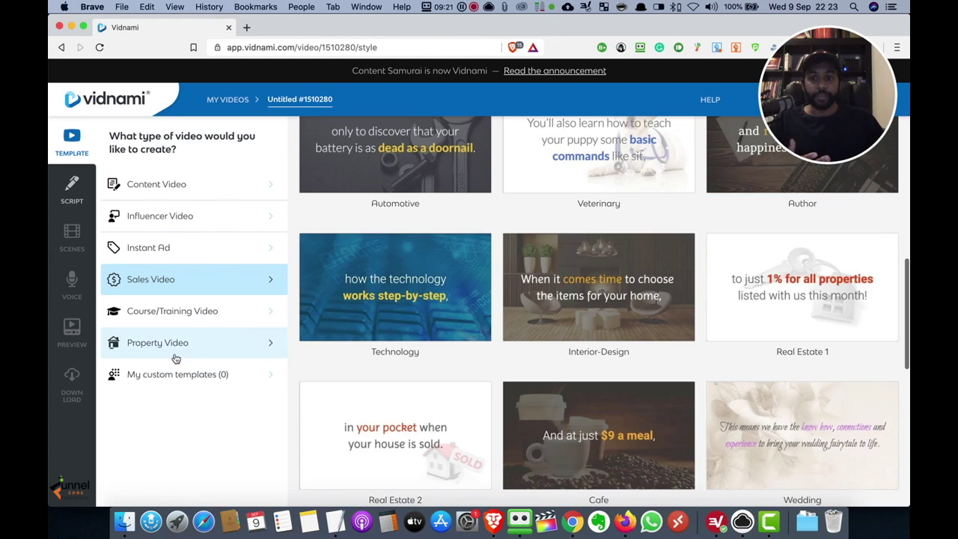
Step: Look through the Property Video templates, custom templates and Course/Training templates, and revisit the Content and Influencer Video ones
left_click(149, 347)
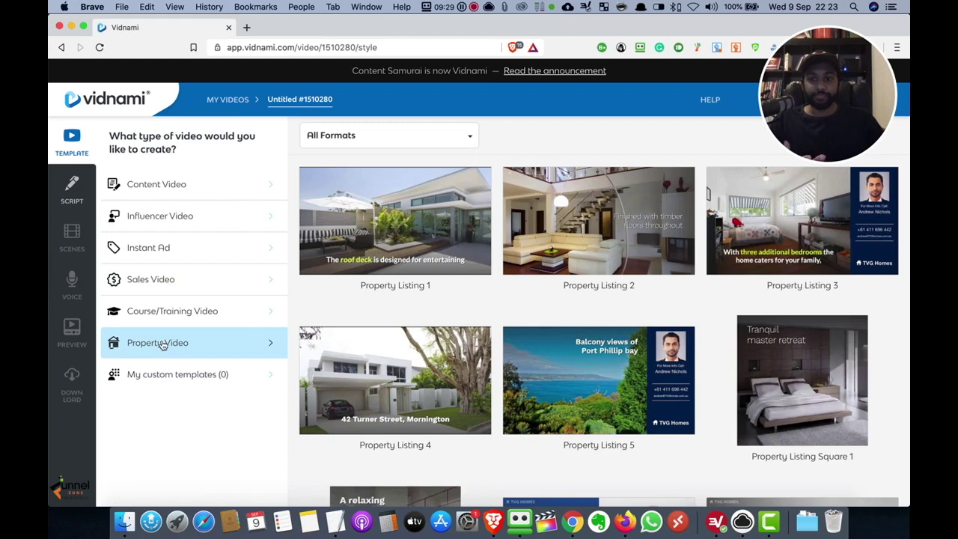
scroll(367, 306, "down", 2)
scroll(367, 306, "up", 2)
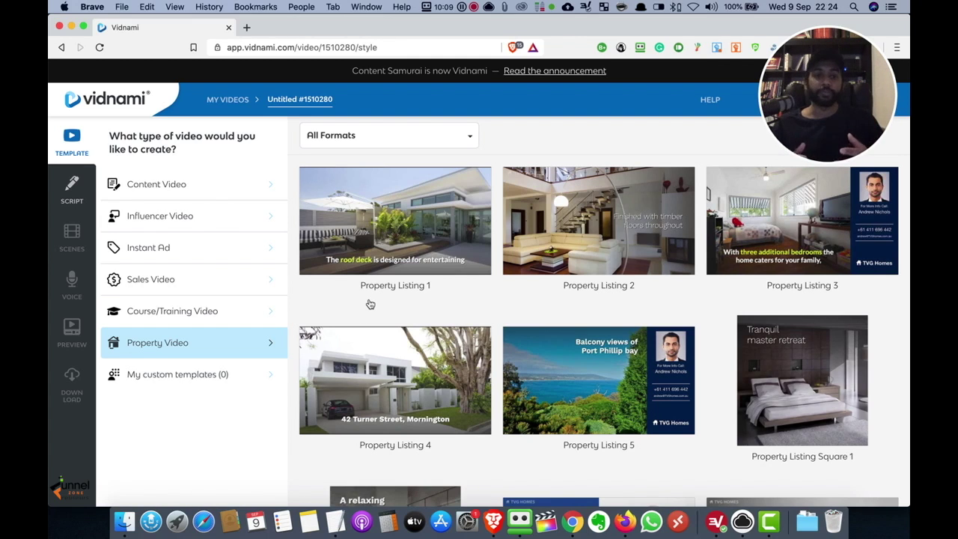
left_click(209, 378)
left_click(195, 305)
left_click(192, 187)
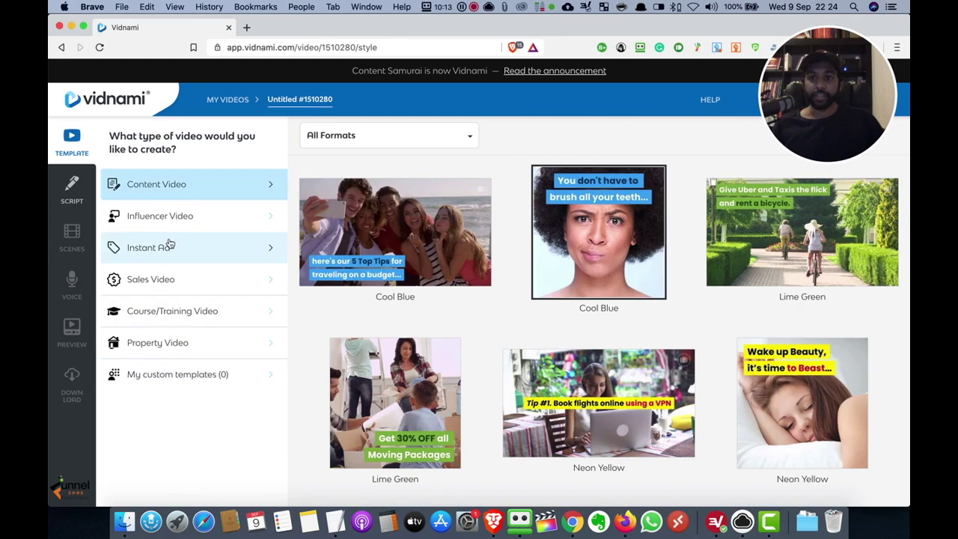
left_click(168, 219)
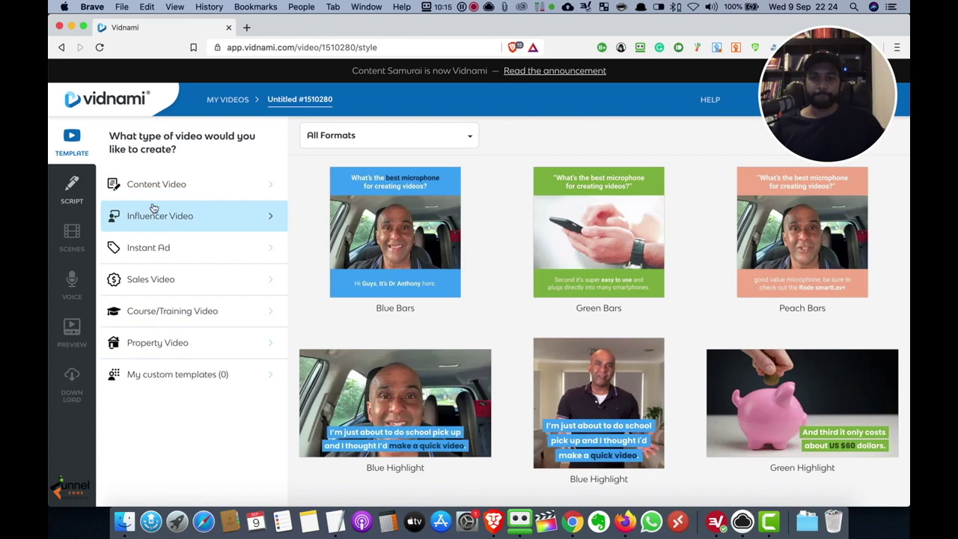
Step: Use the landscape Cool Blue template from the Content Video category for the untitled video
left_click(157, 187)
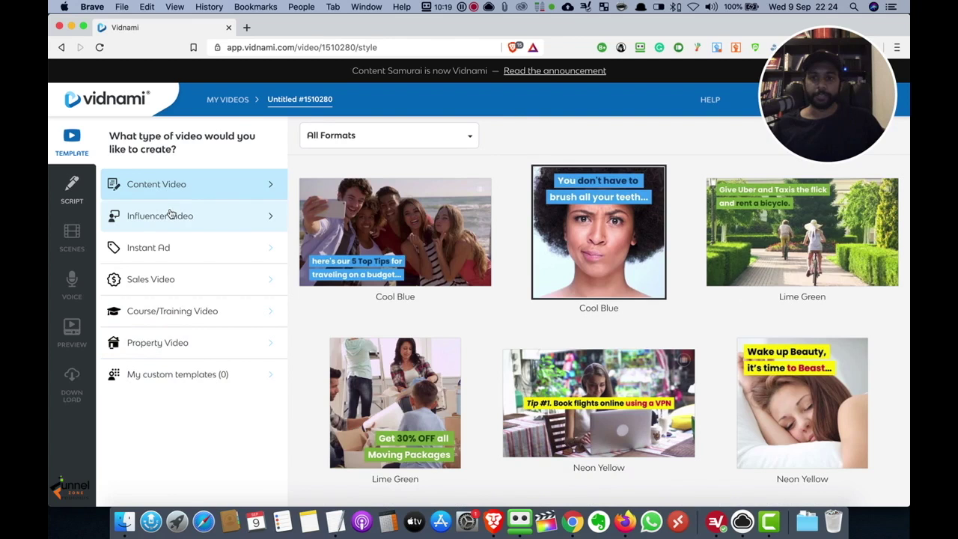
scroll(311, 329, "down", 4)
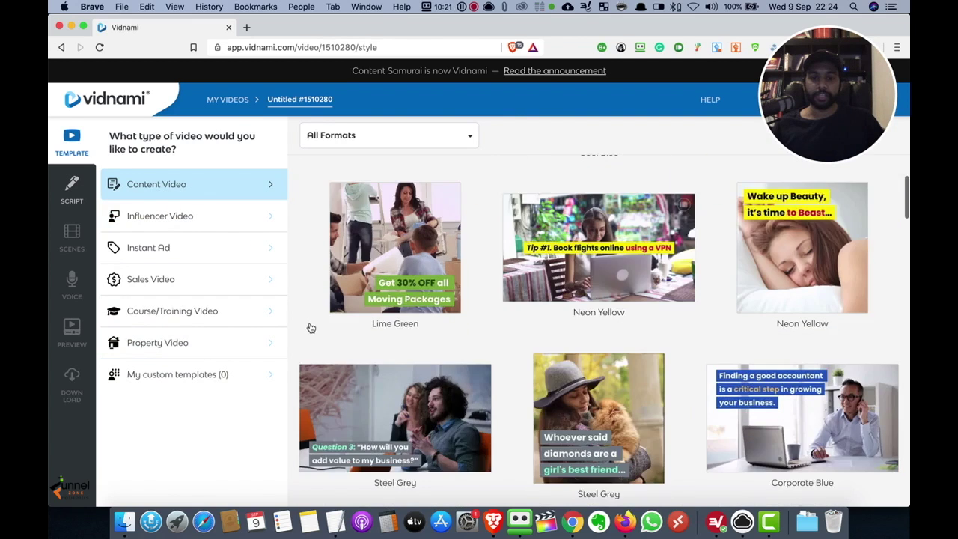
scroll(311, 332, "down", 6)
scroll(311, 344, "up", 10)
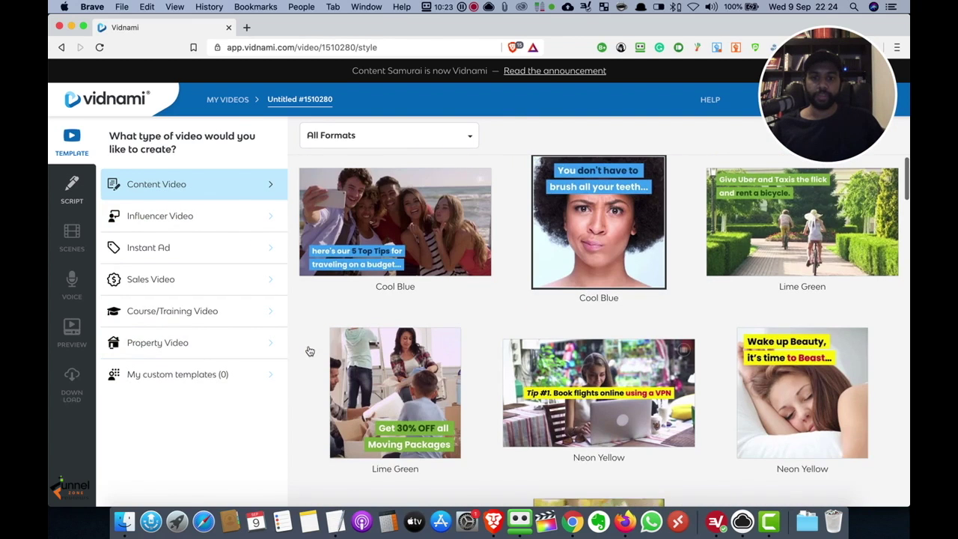
left_click(384, 233)
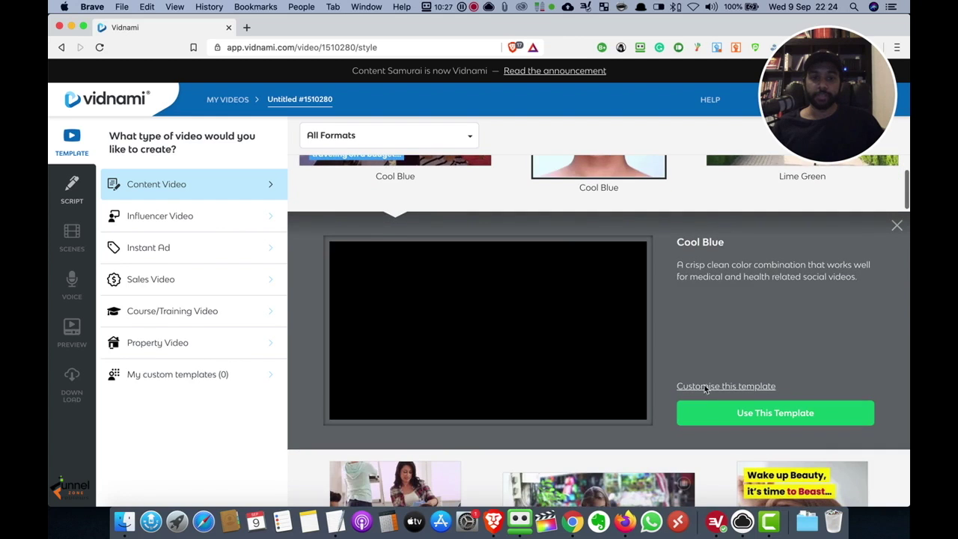
left_click(796, 417)
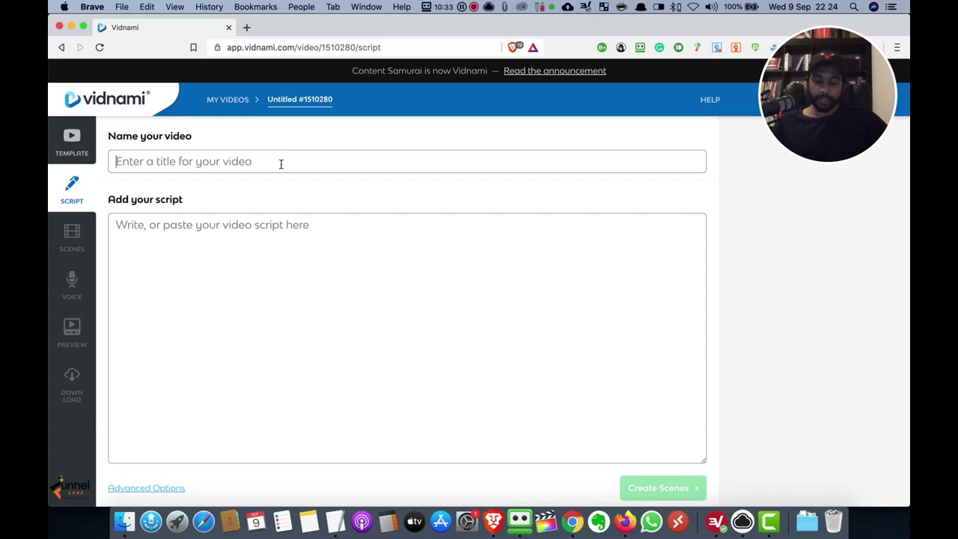
Step: Title the video "The Secret" and create its scenes from the copied book-summary script
type("The SEc")
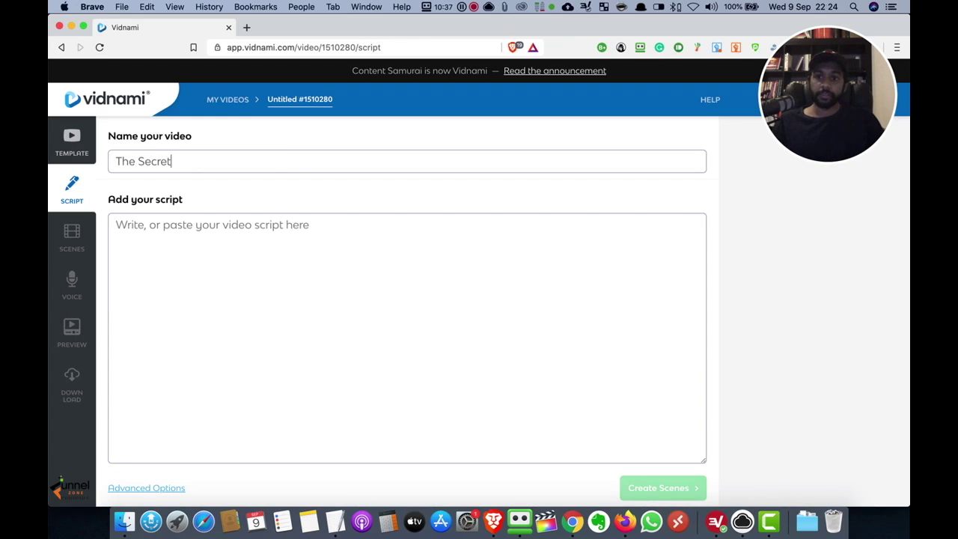
key("Tab")
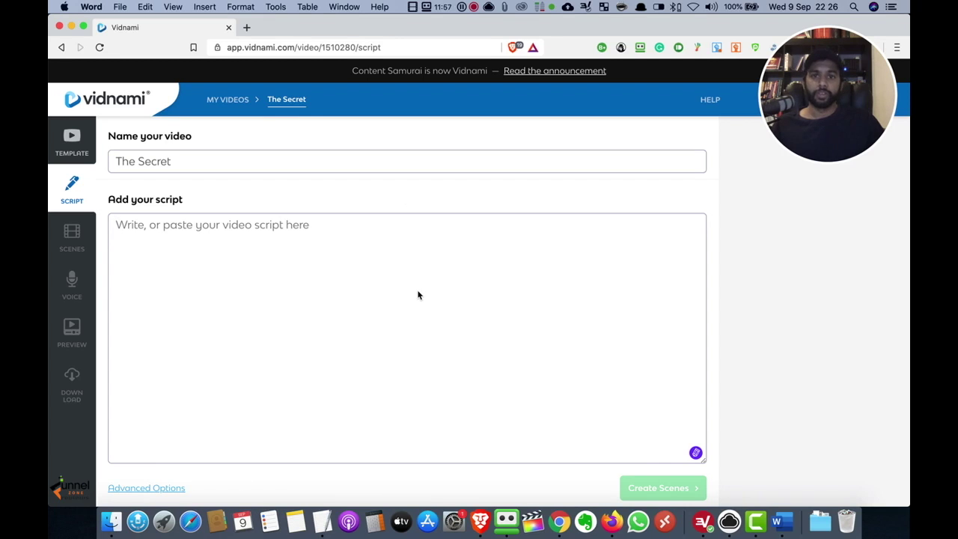
left_click(418, 295)
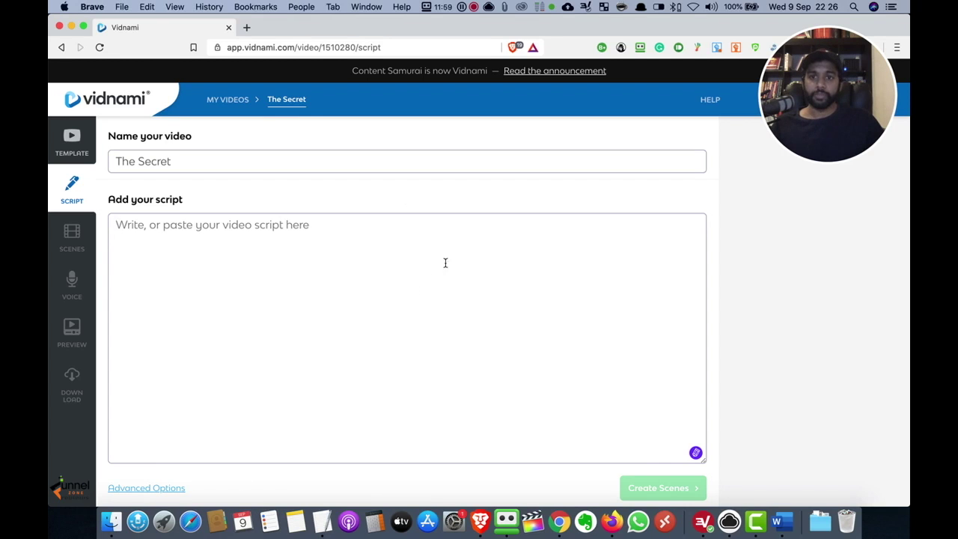
key("super+v")
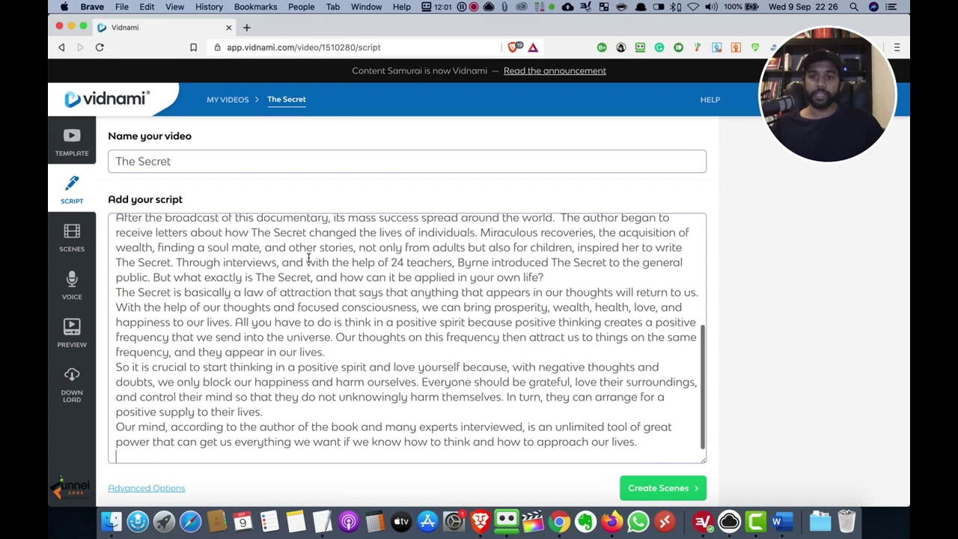
key("Return")
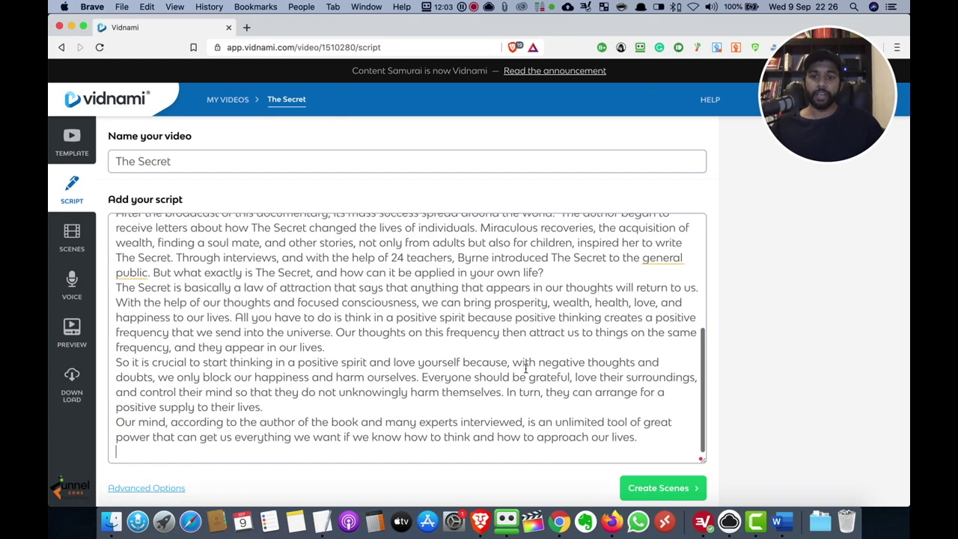
left_click(662, 488)
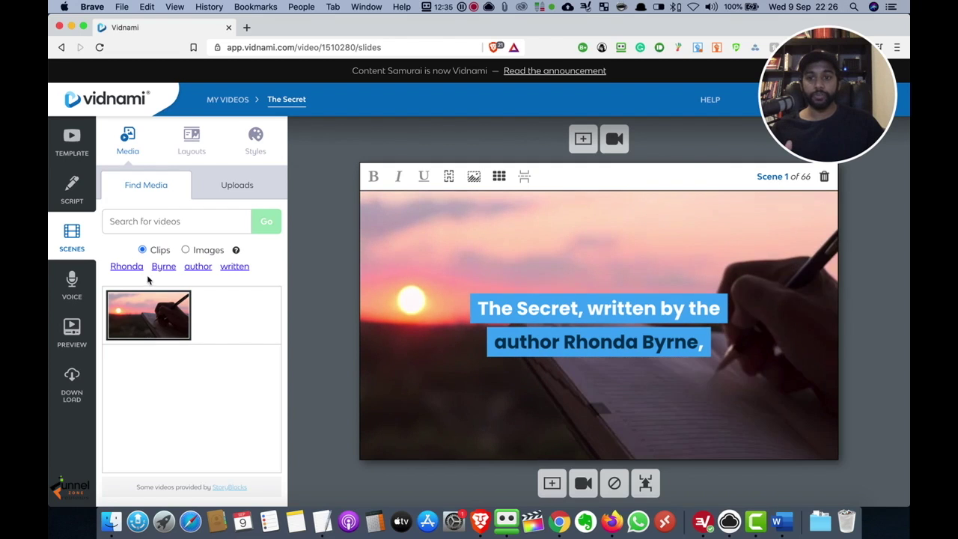
Step: Search the video clips for "the secret" and set scene 1's background to the clip of hands handling a brown paper package
left_click(171, 222)
type("the secret")
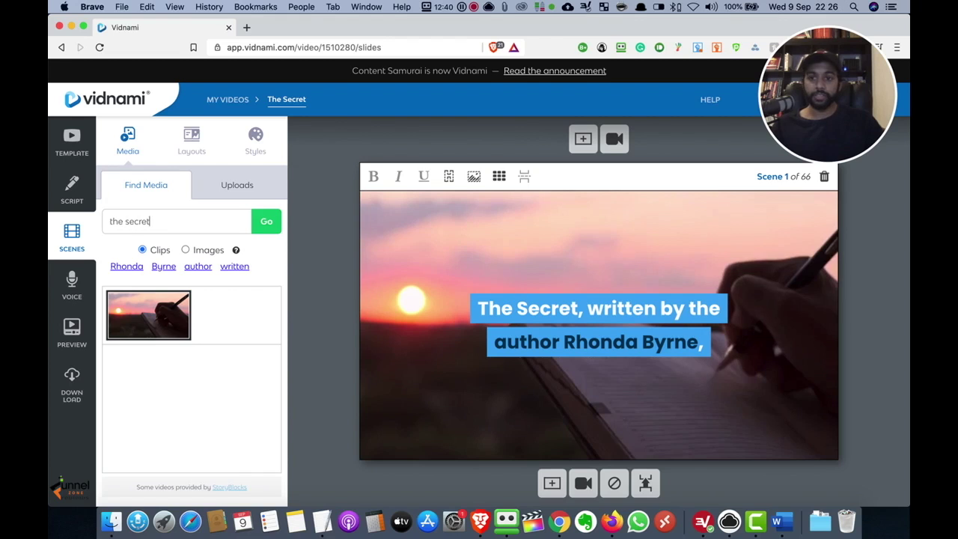
left_click(265, 223)
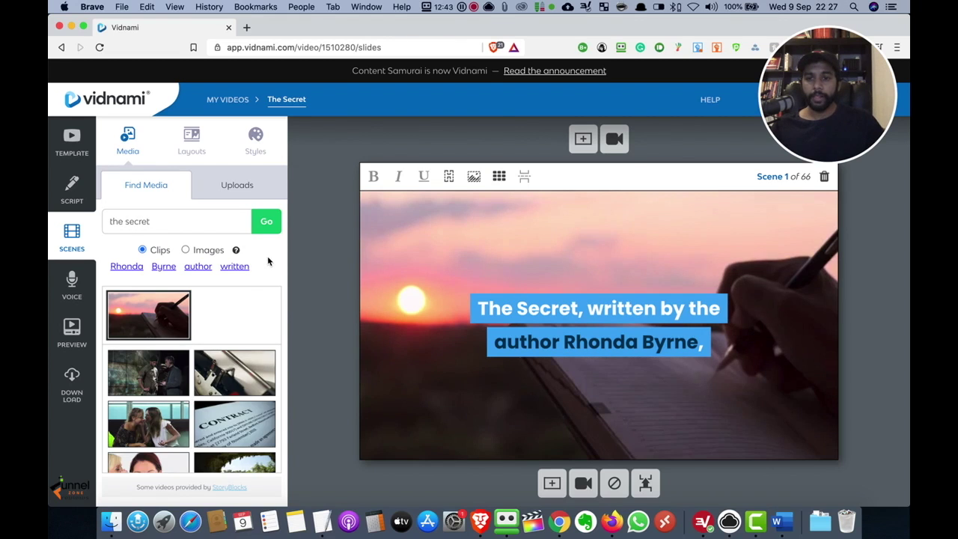
scroll(208, 337, "down", 10)
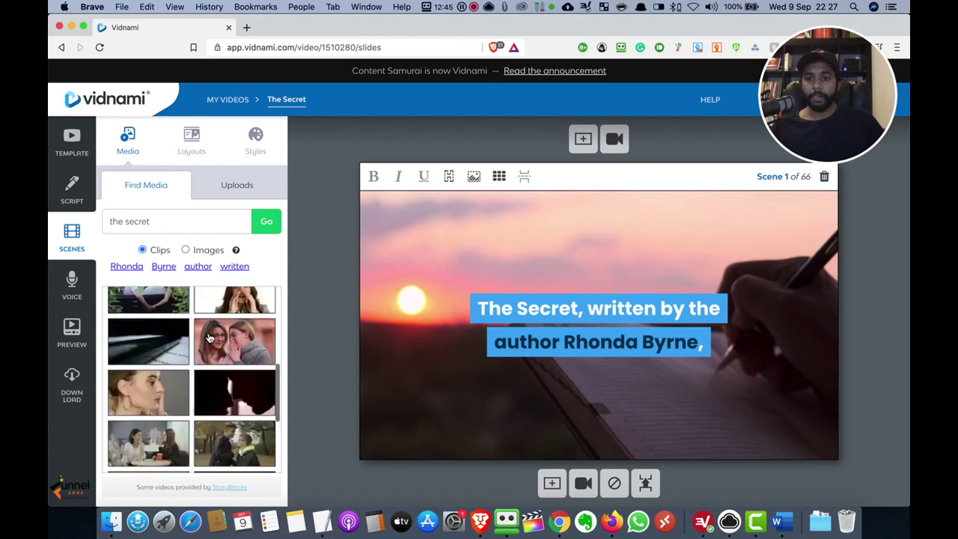
scroll(218, 352, "up", 1)
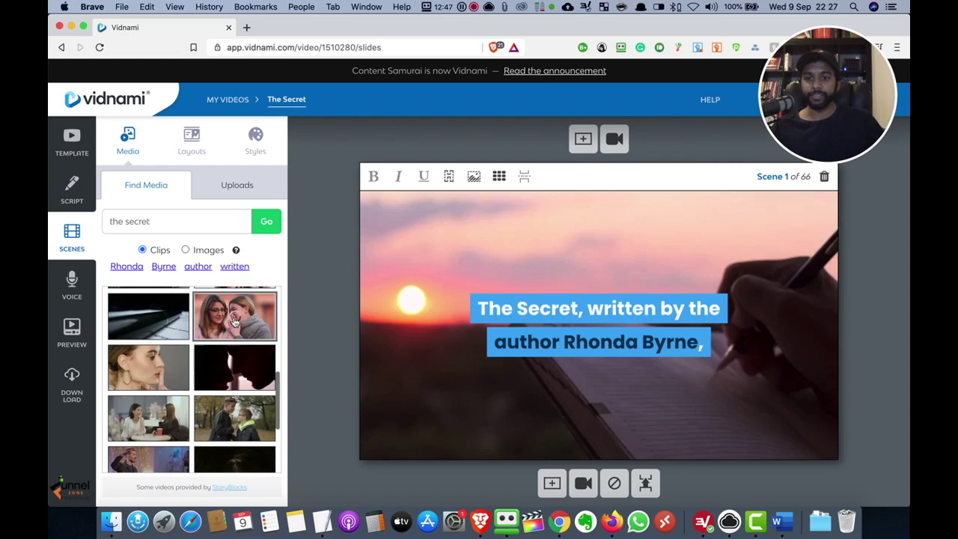
scroll(206, 366, "down", 10)
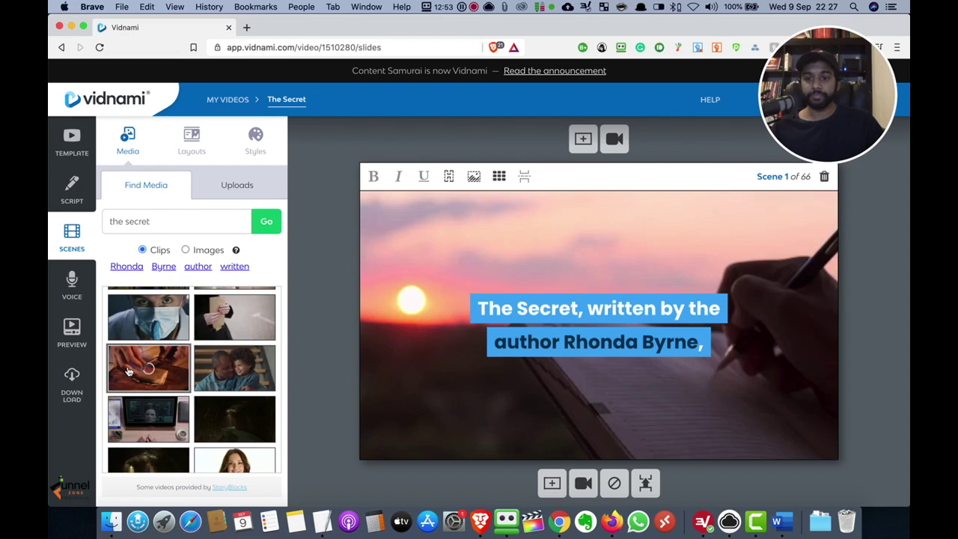
scroll(128, 372, "down", 1)
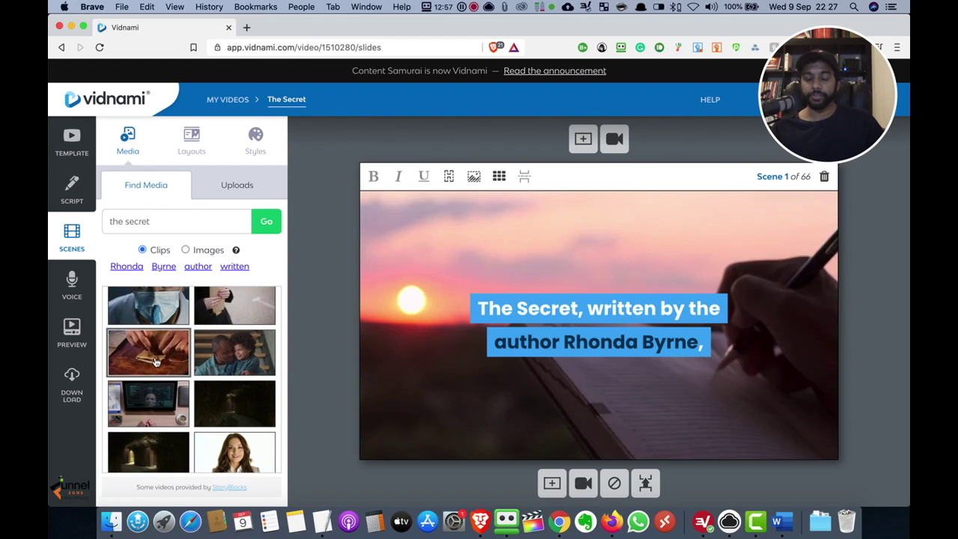
left_click(154, 361)
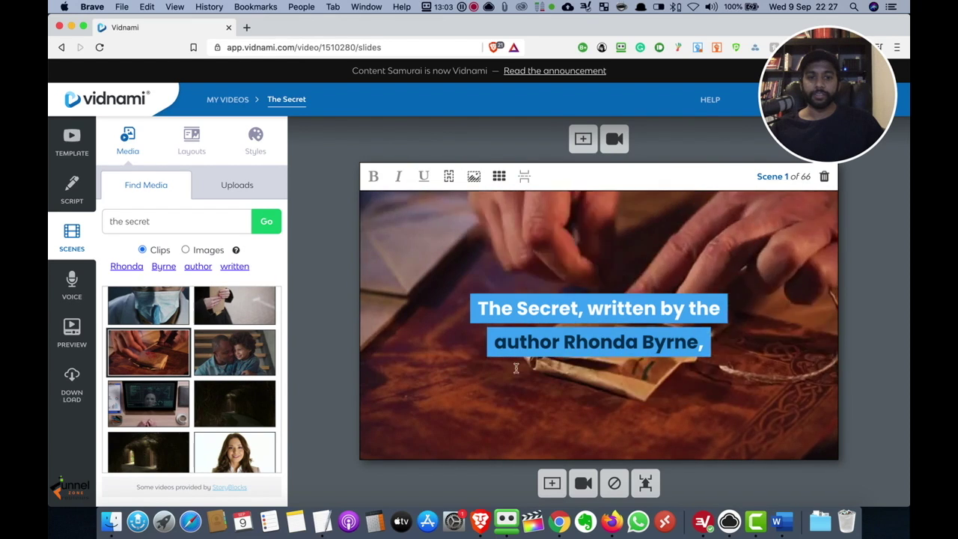
Step: Review the text and background media of scenes 2 to 4
scroll(587, 359, "down", 10)
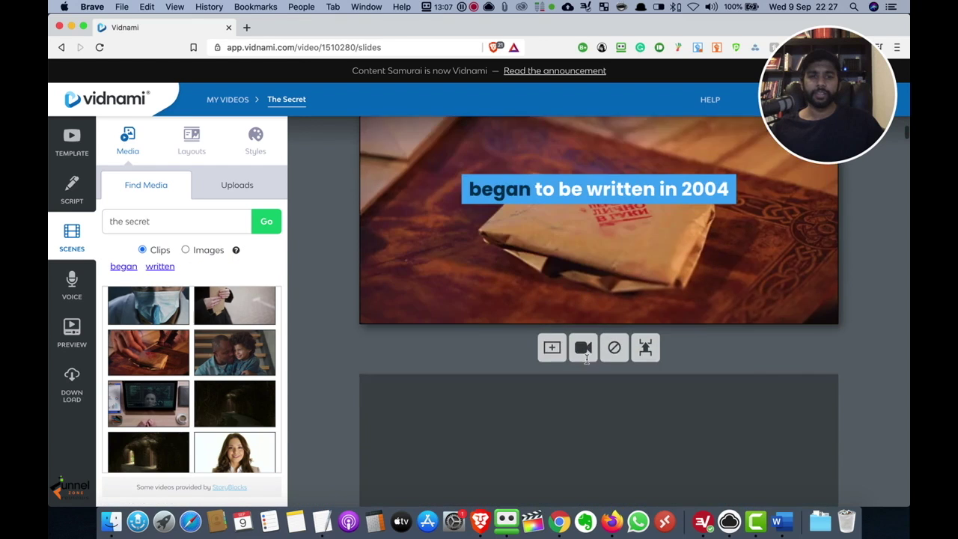
scroll(587, 359, "down", 5)
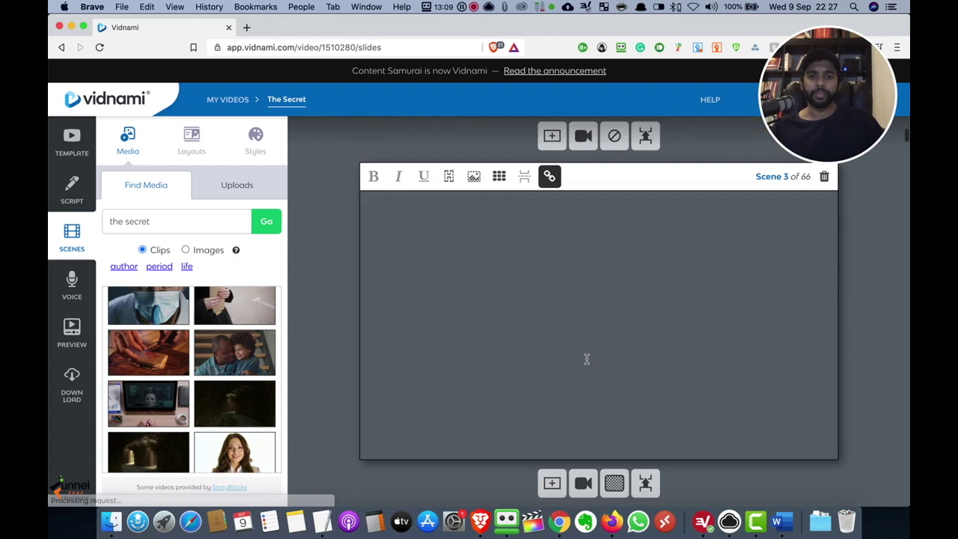
scroll(587, 360, "down", 5)
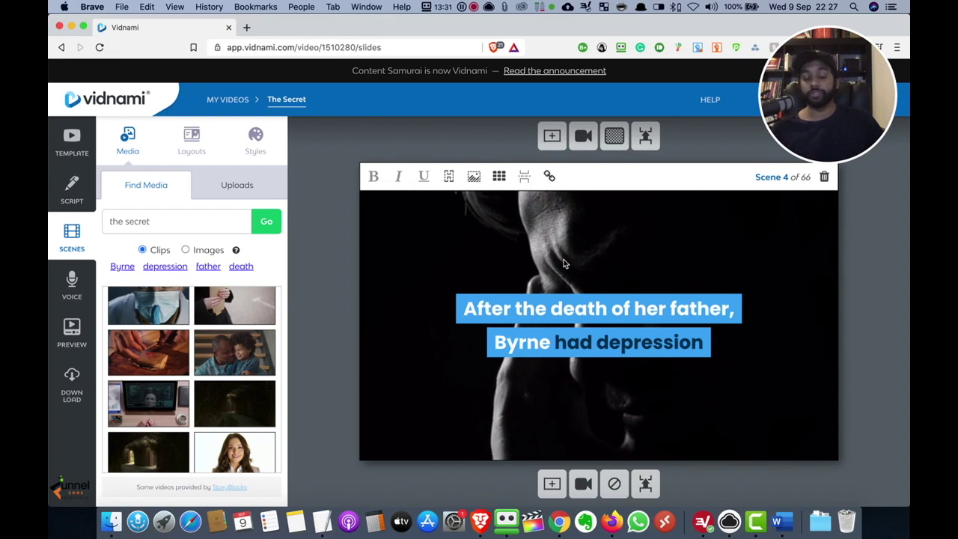
Step: Review the text and background media of scenes 5 to 9
scroll(564, 262, "down", 2)
scroll(557, 277, "down", 1)
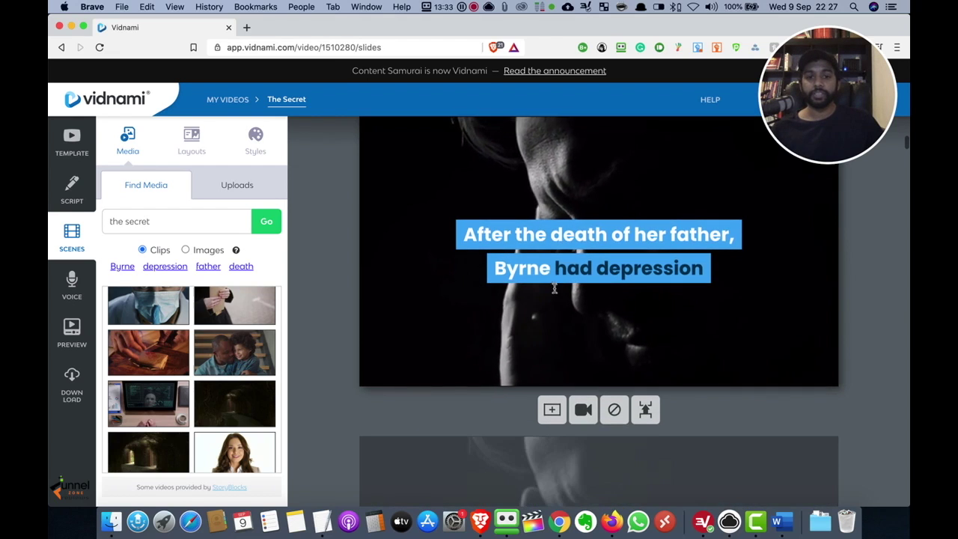
left_click(606, 233)
scroll(590, 295, "down", 5)
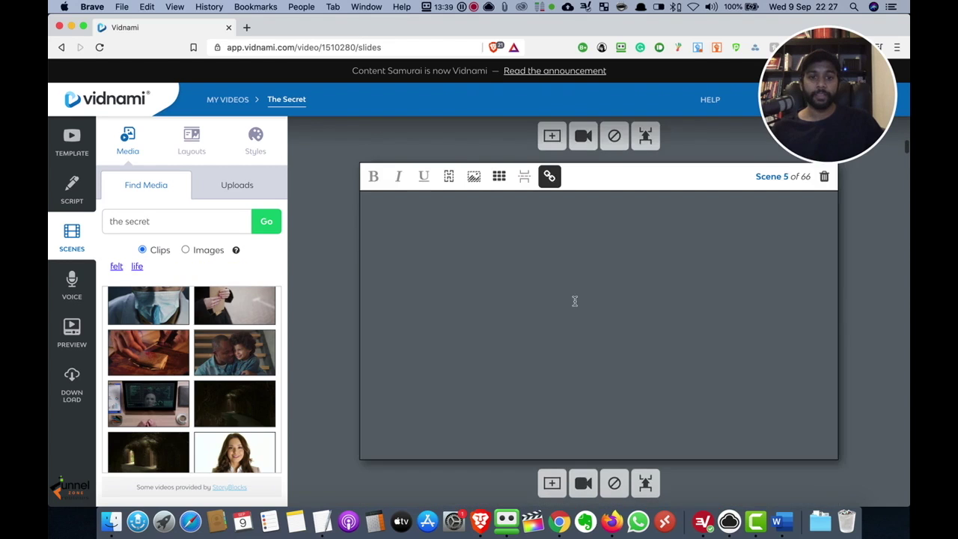
scroll(574, 301, "down", 8)
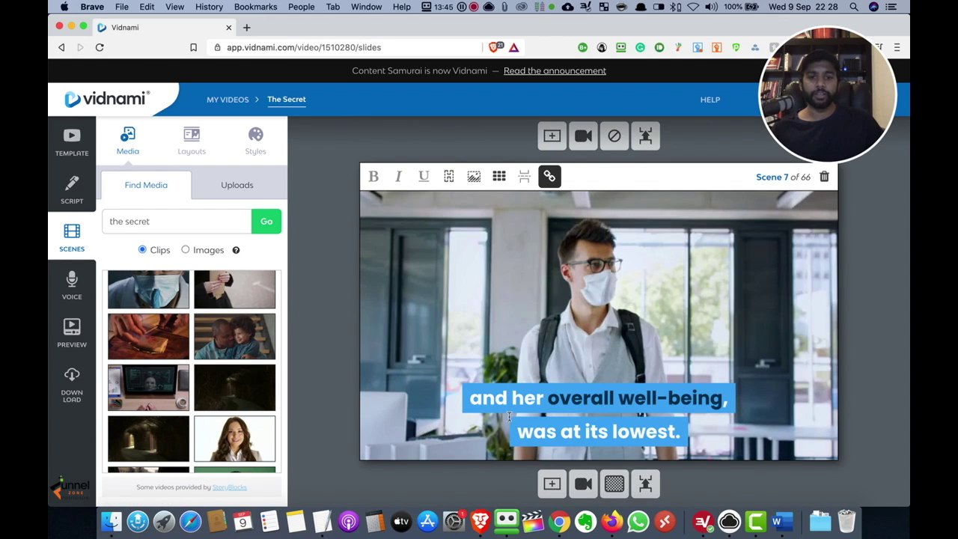
scroll(612, 380, "down", 5)
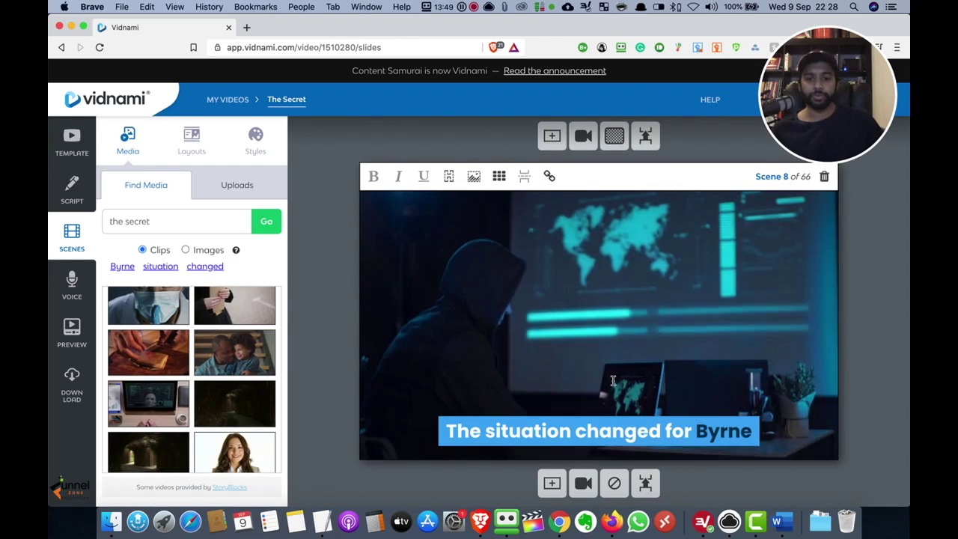
scroll(612, 380, "down", 5)
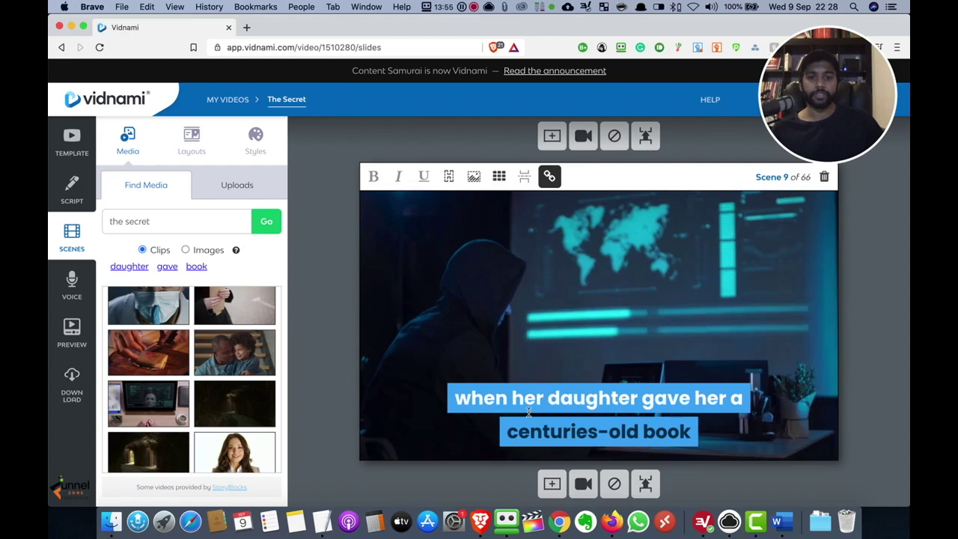
Step: Search the video clips for "old book" and set scene 9's background to the clip of a hand on an open antique book
left_click(536, 326)
left_click(440, 223)
triple_click(172, 219)
type("old vook")
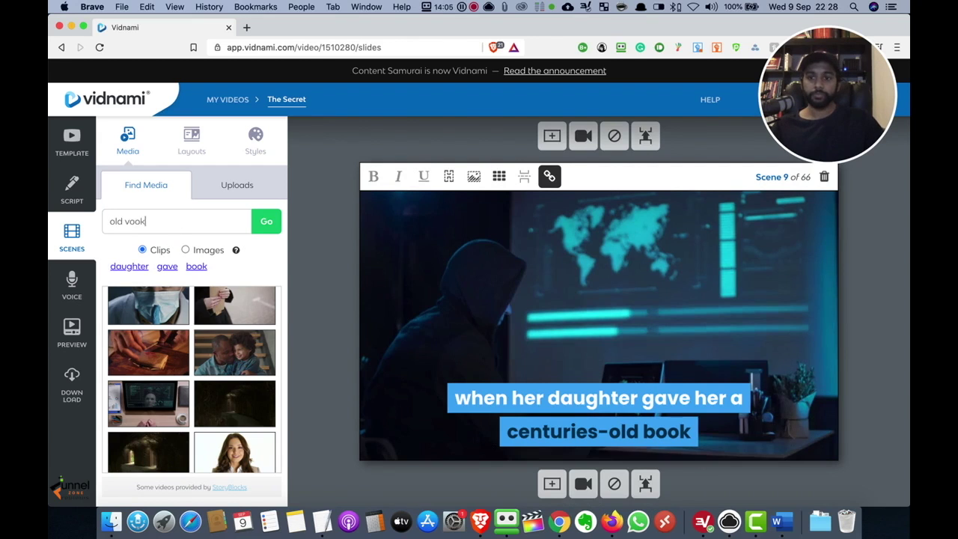
key("BackSpace")
key("BackSpace")
key("BackSpace")
key("BackSpace")
type("book")
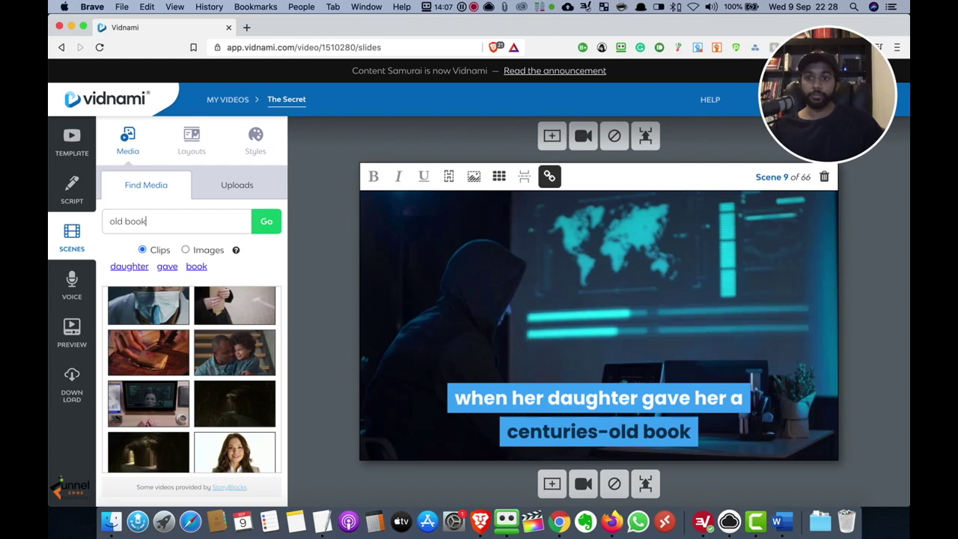
left_click(268, 225)
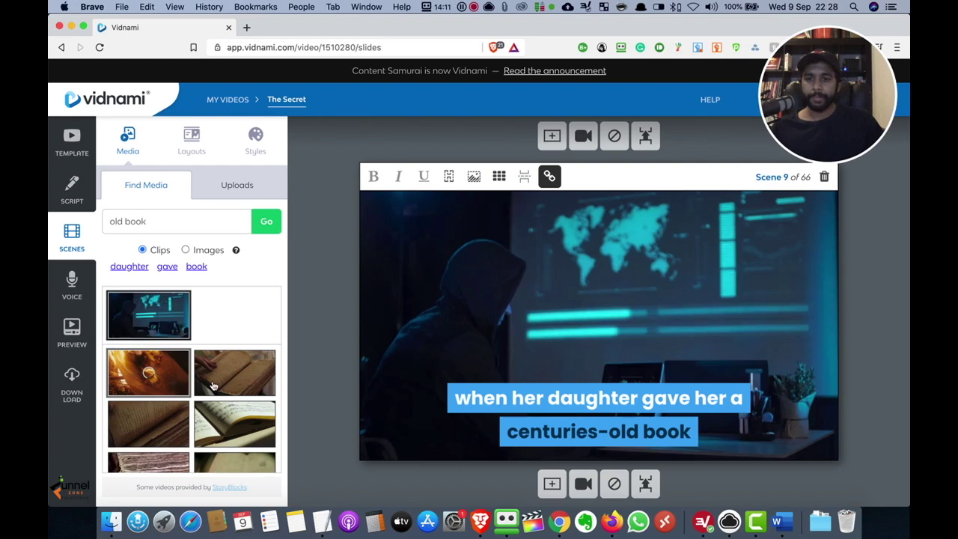
left_click(238, 378)
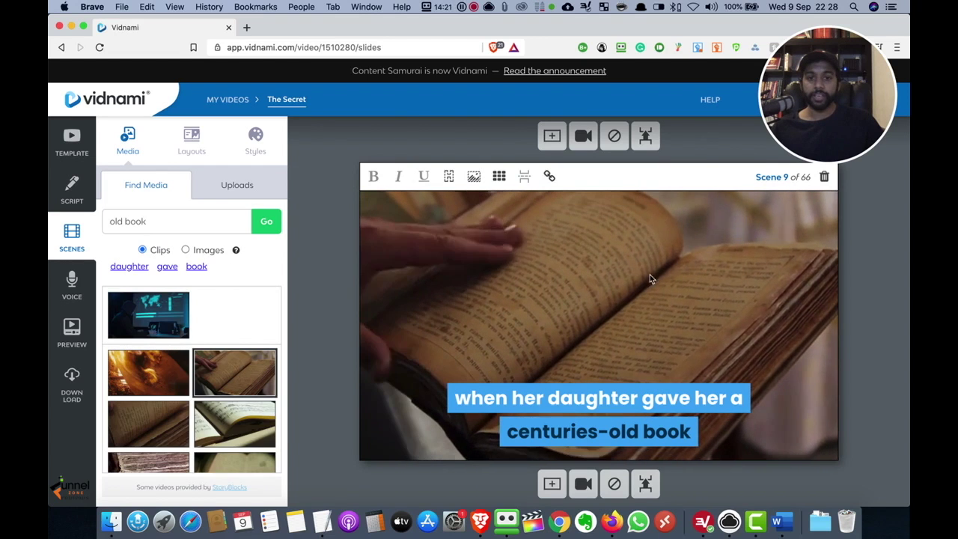
Step: Review the text and background media of scenes 10 to 17
scroll(426, 367, "down", 3)
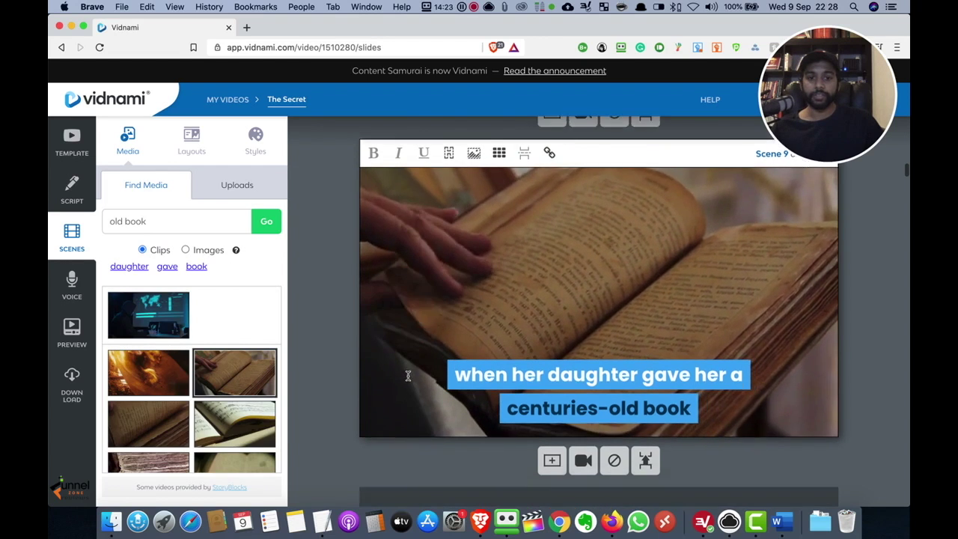
scroll(408, 376, "down", 10)
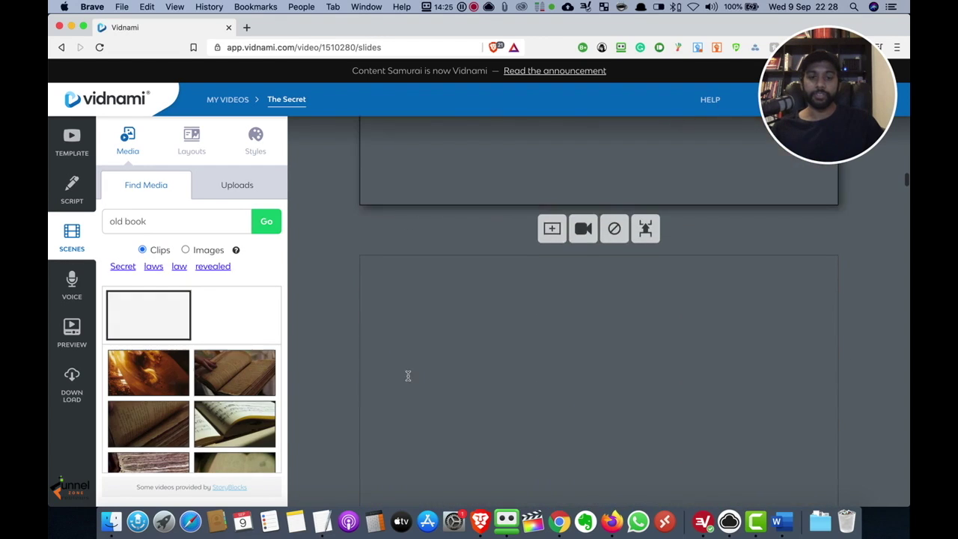
scroll(408, 376, "down", 10)
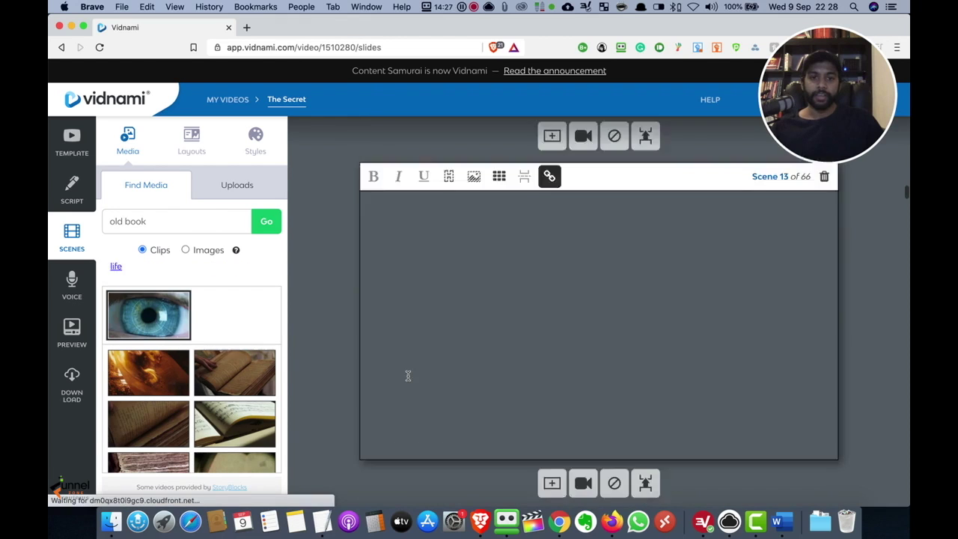
scroll(408, 375, "down", 10)
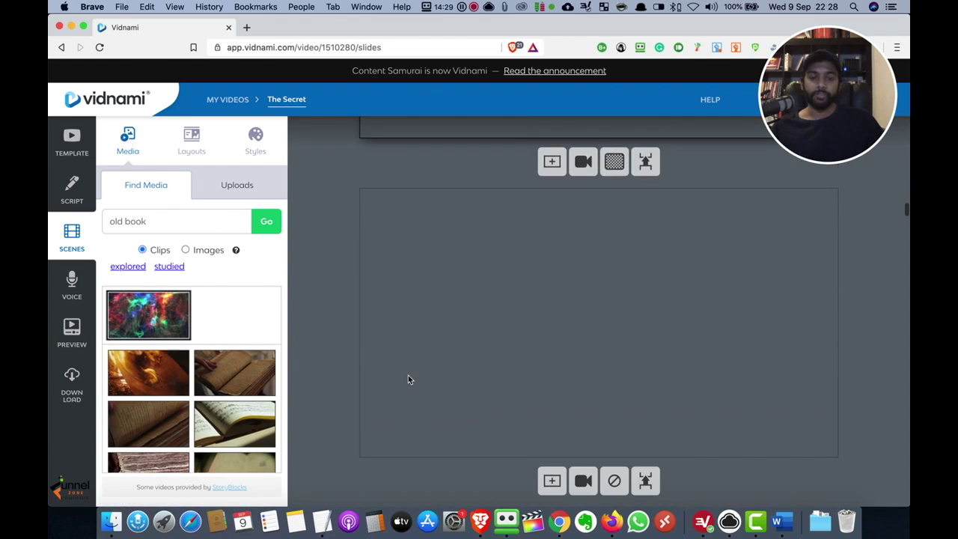
scroll(408, 375, "down", 2)
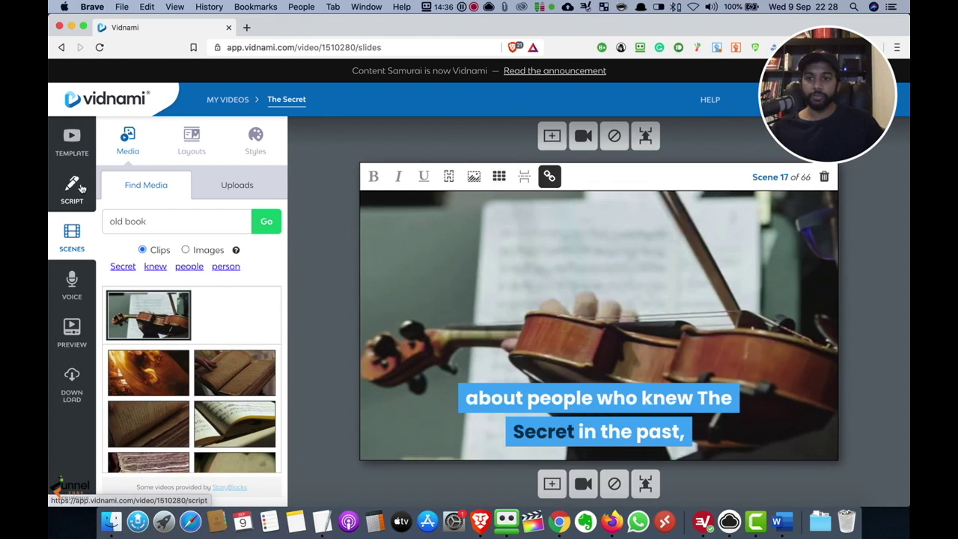
Step: Give the video a synthesized auto-voice track in the USA voice Heidi and generate the video preview
left_click(68, 283)
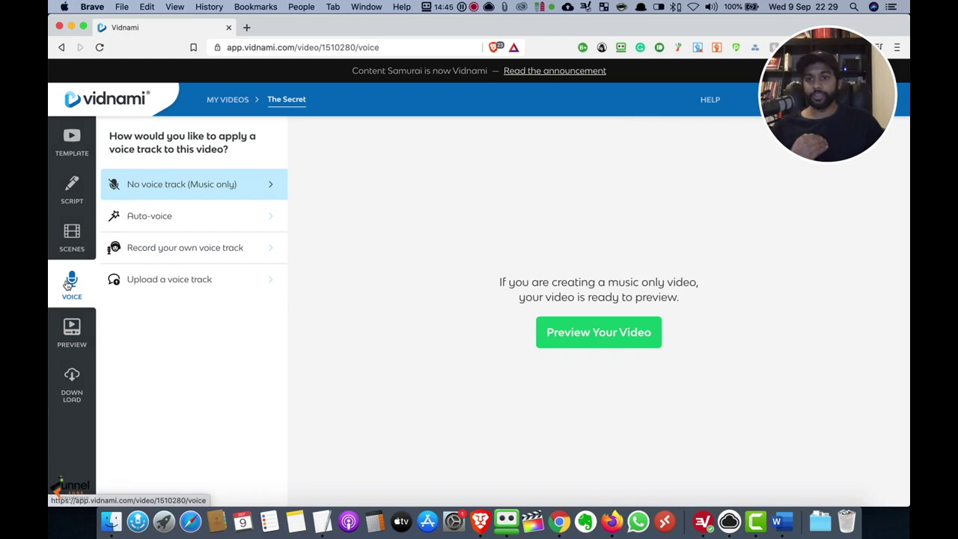
mouse_move(161, 185)
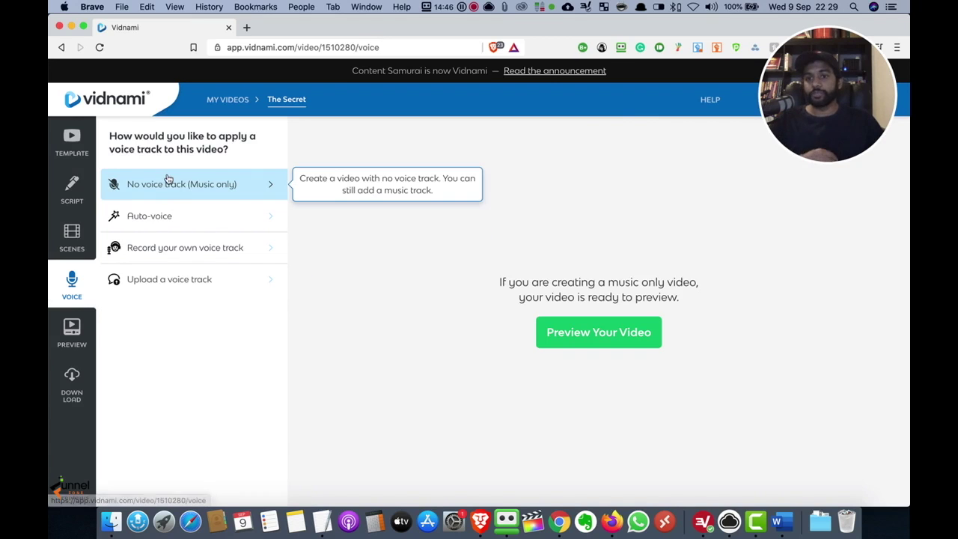
left_click(159, 218)
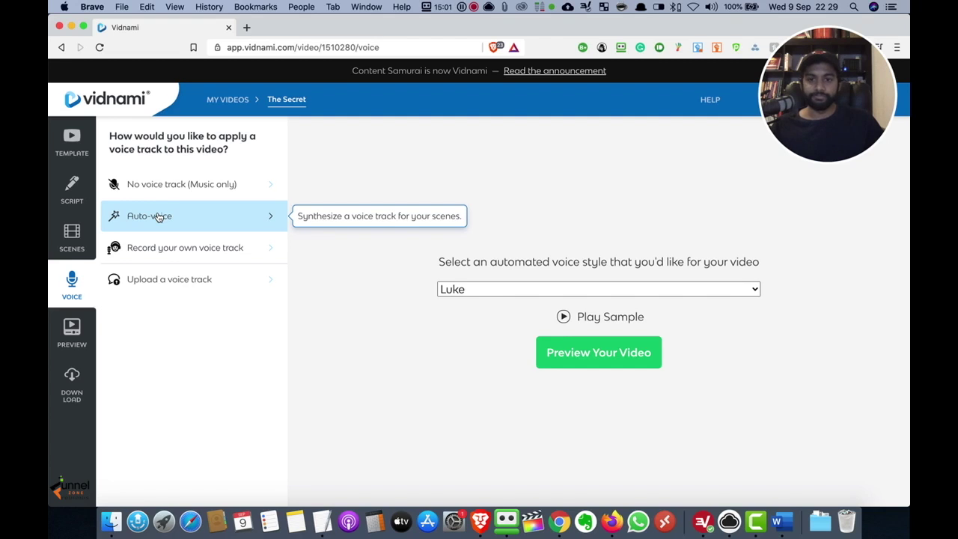
left_click(500, 295)
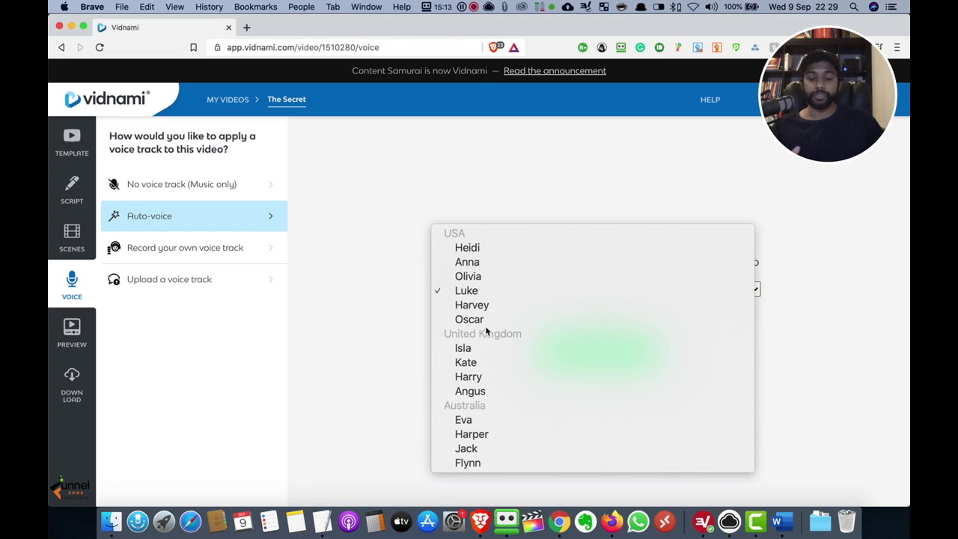
left_click(483, 248)
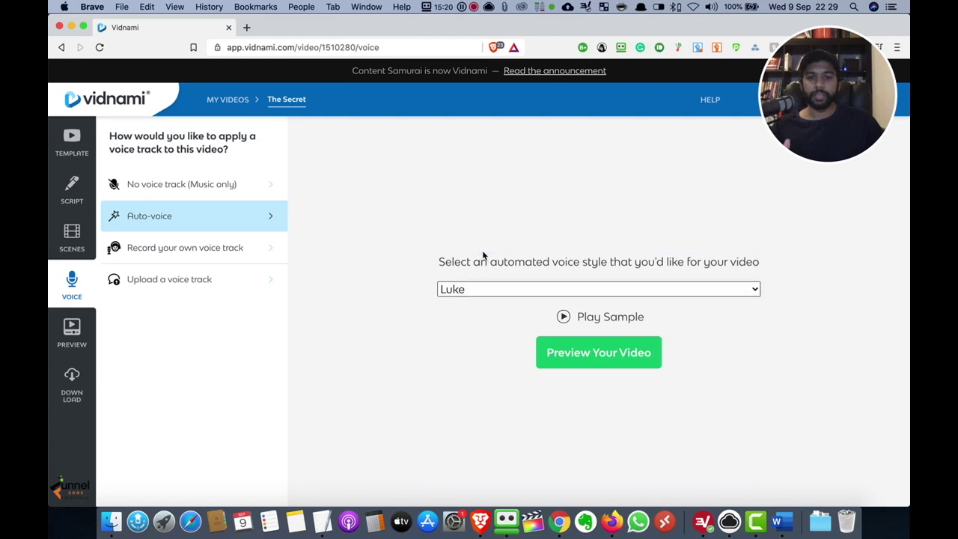
left_click(562, 317)
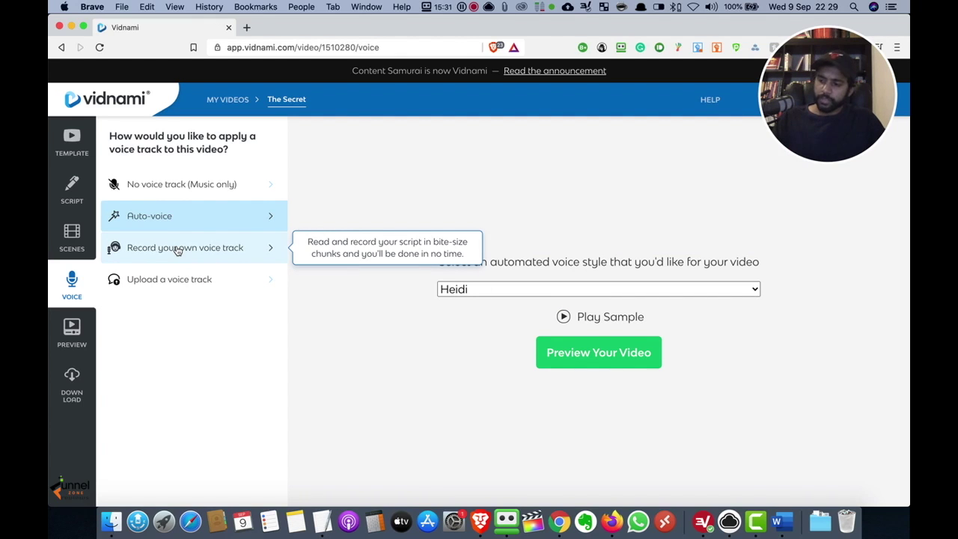
left_click(614, 358)
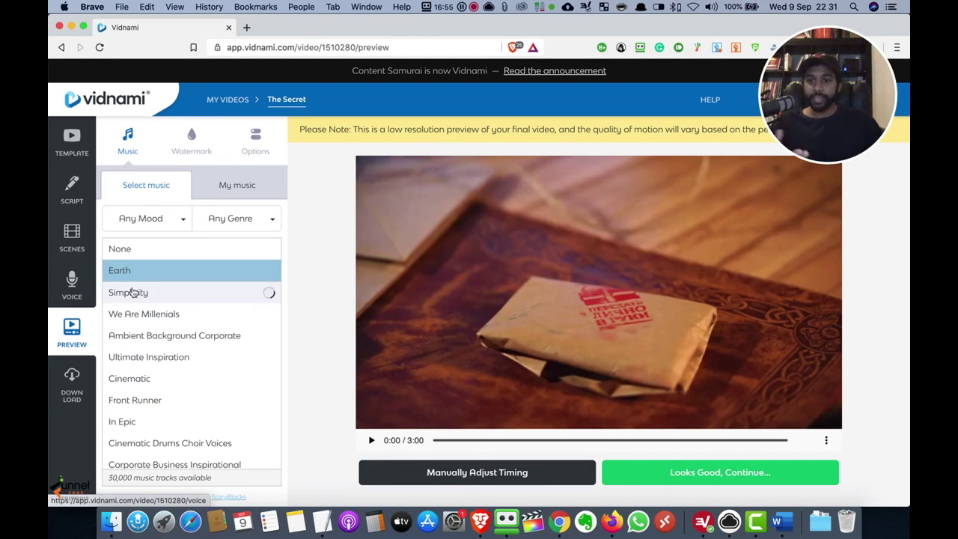
Step: Audition background music tracks from the library, such as Earth, Simplicity and Ambient Background Corporate
left_click(150, 275)
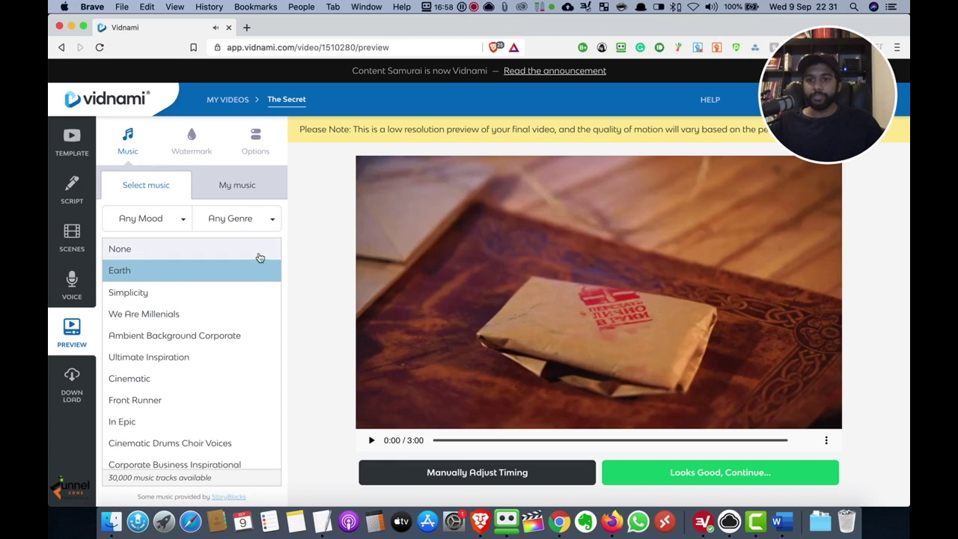
left_click(173, 300)
scroll(172, 301, "down", 5)
left_click(171, 302)
scroll(173, 304, "up", 4)
scroll(173, 306, "up", 2)
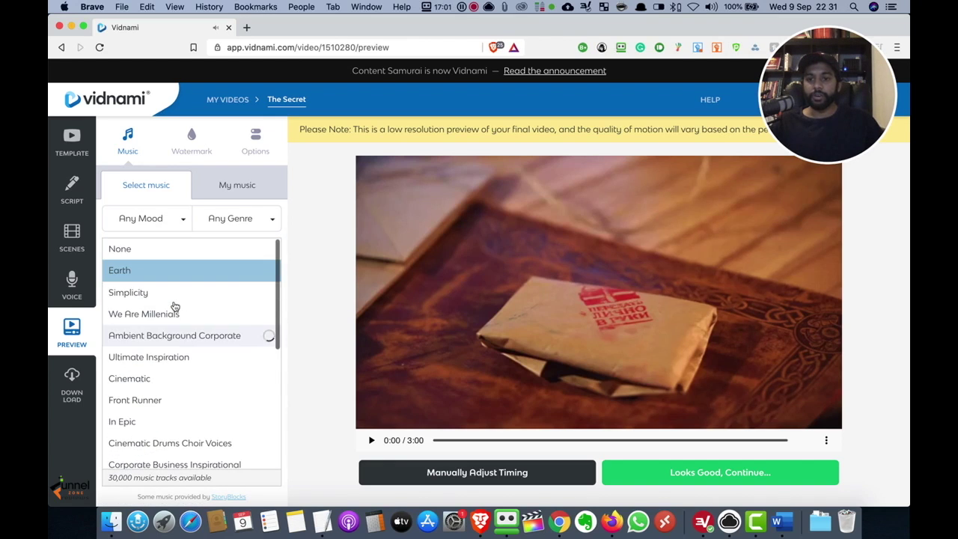
left_click(173, 302)
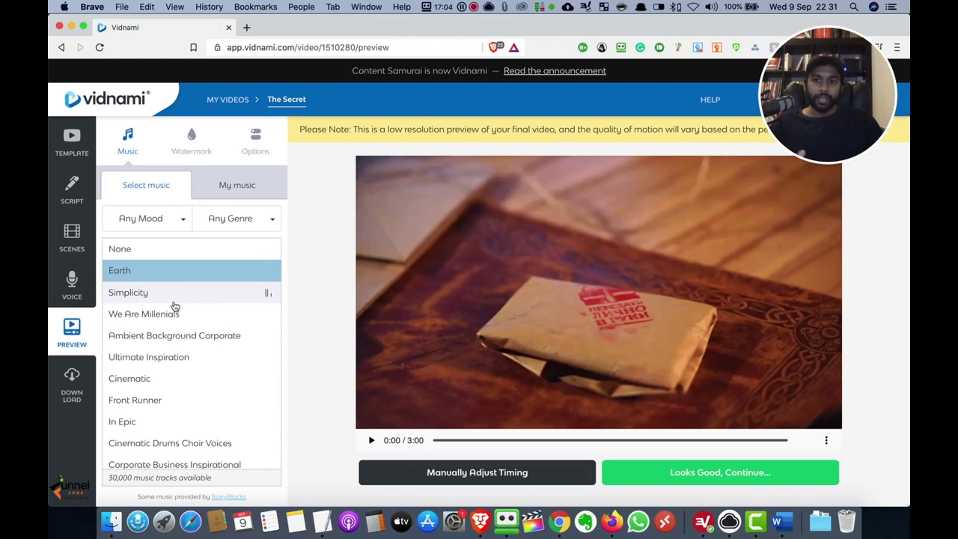
left_click(221, 309)
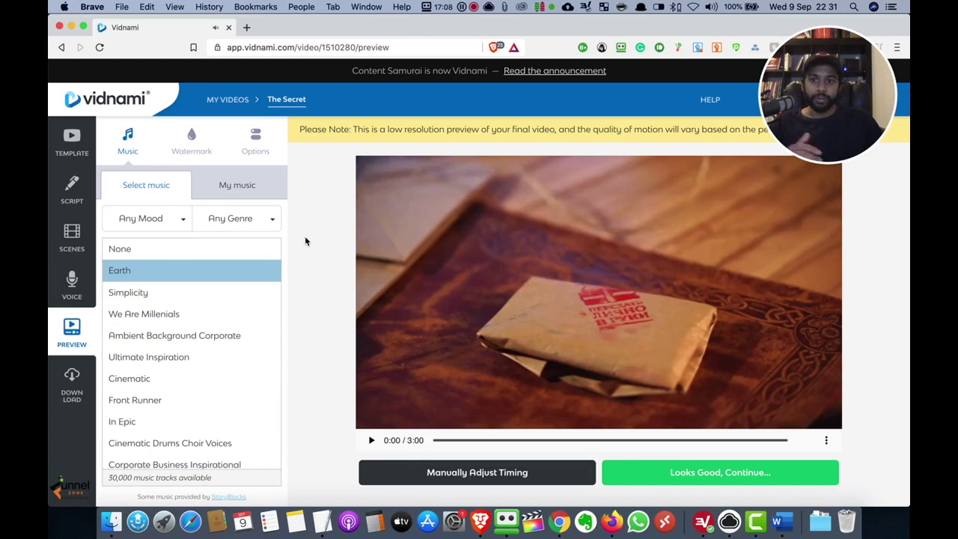
Step: Filter the music library to the Horror genre and browse its tracks and the personal music collection
left_click(258, 219)
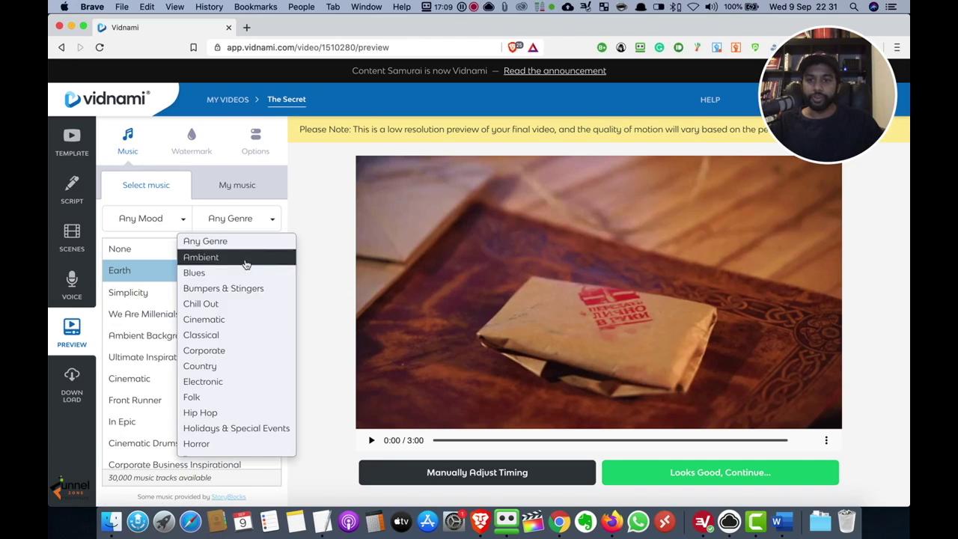
scroll(241, 347, "down", 3)
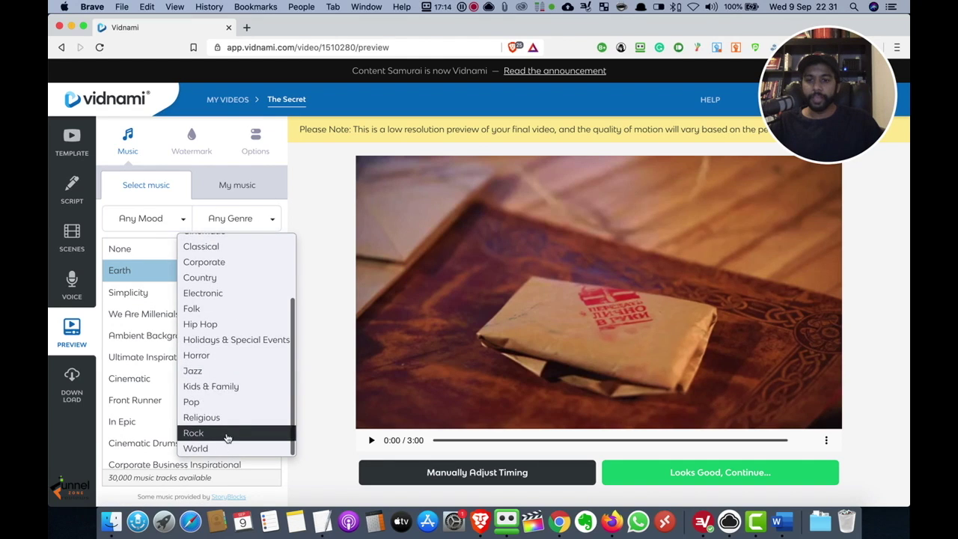
left_click(234, 356)
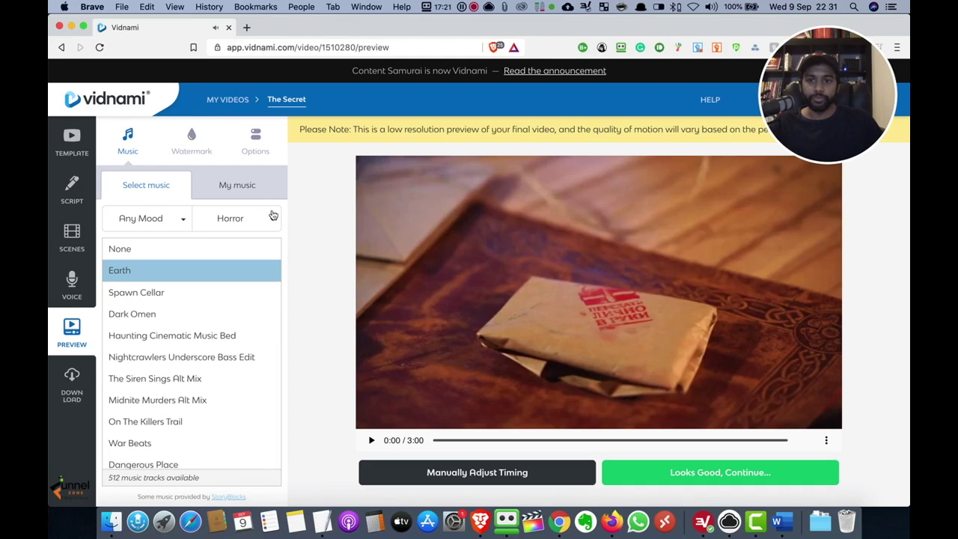
left_click(255, 187)
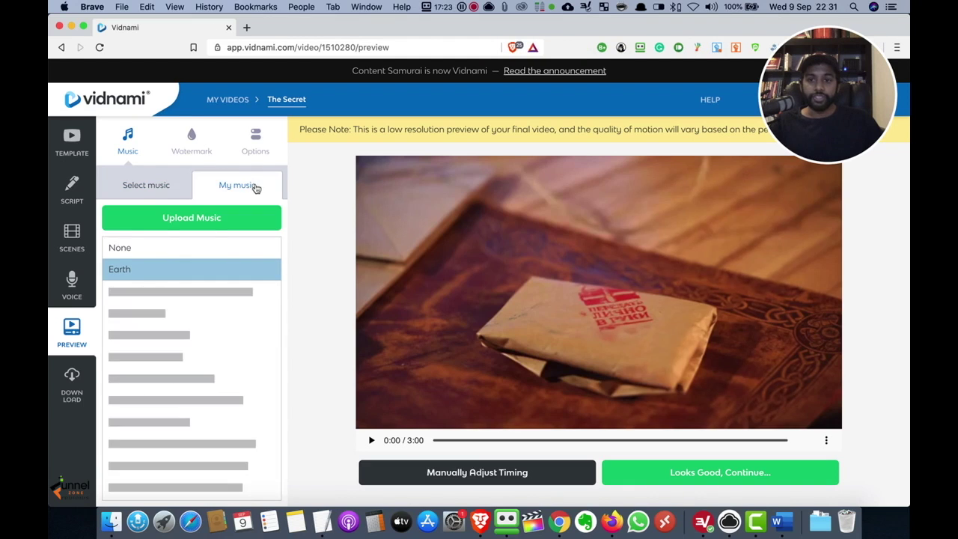
left_click(155, 193)
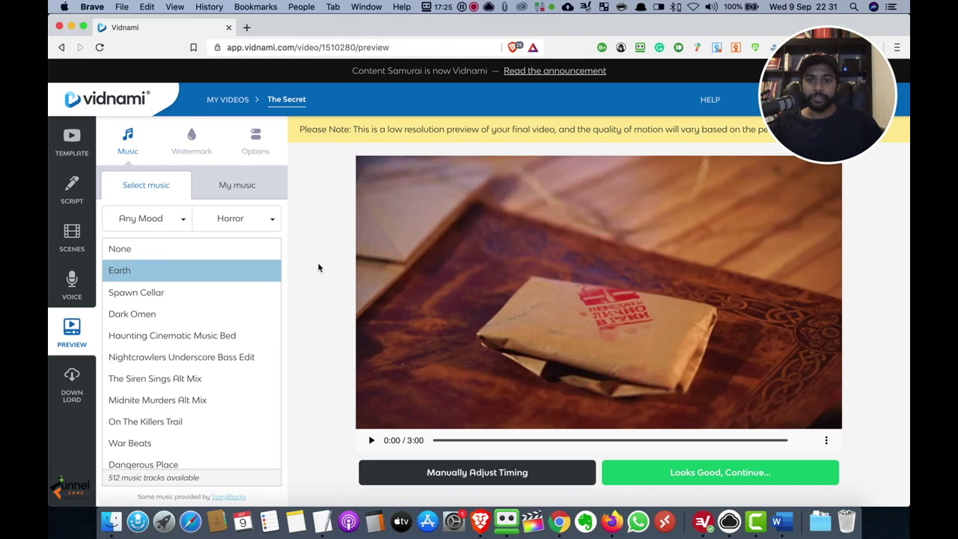
scroll(247, 371, "down", 5)
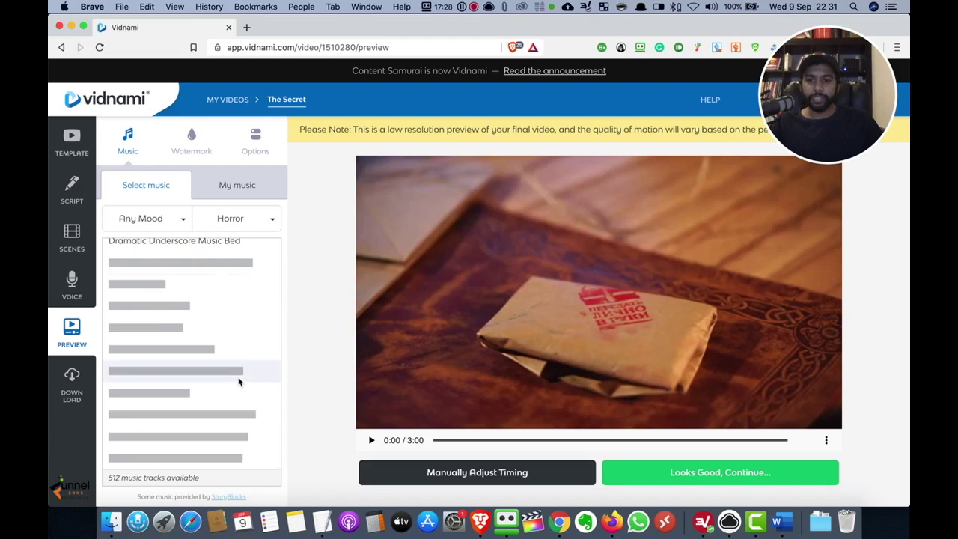
Step: Set the music volume to 6% and check the available watermarks for the video
left_click(255, 145)
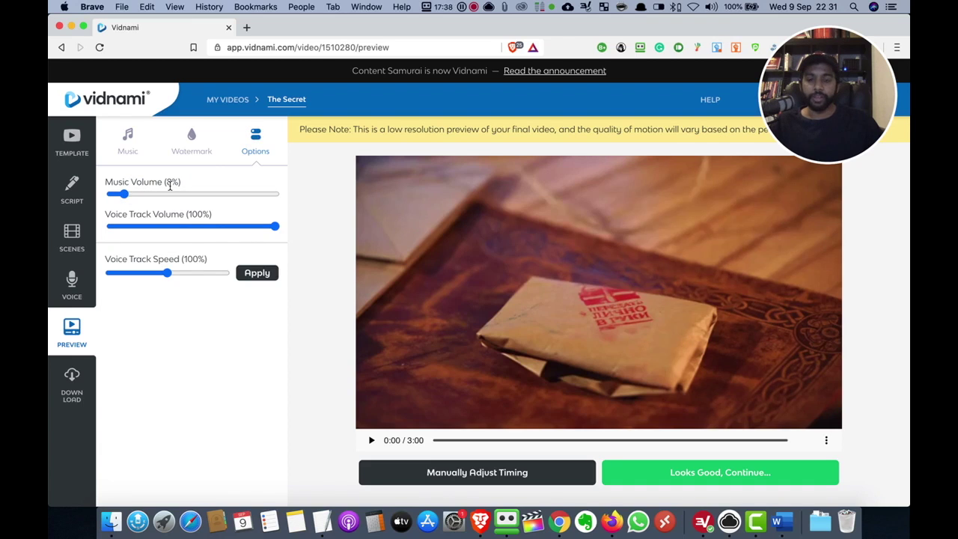
left_click_drag(122, 193, 122, 194)
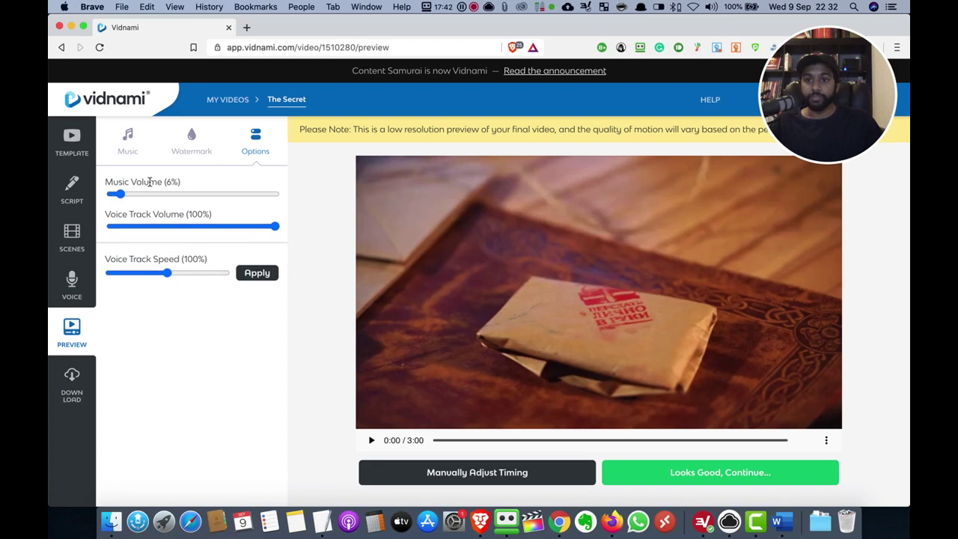
left_click(191, 150)
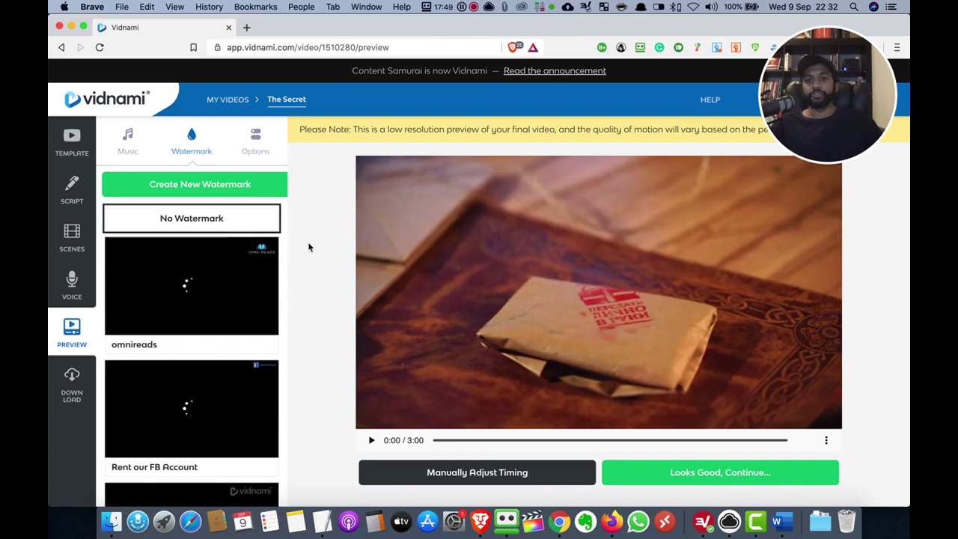
left_click(248, 151)
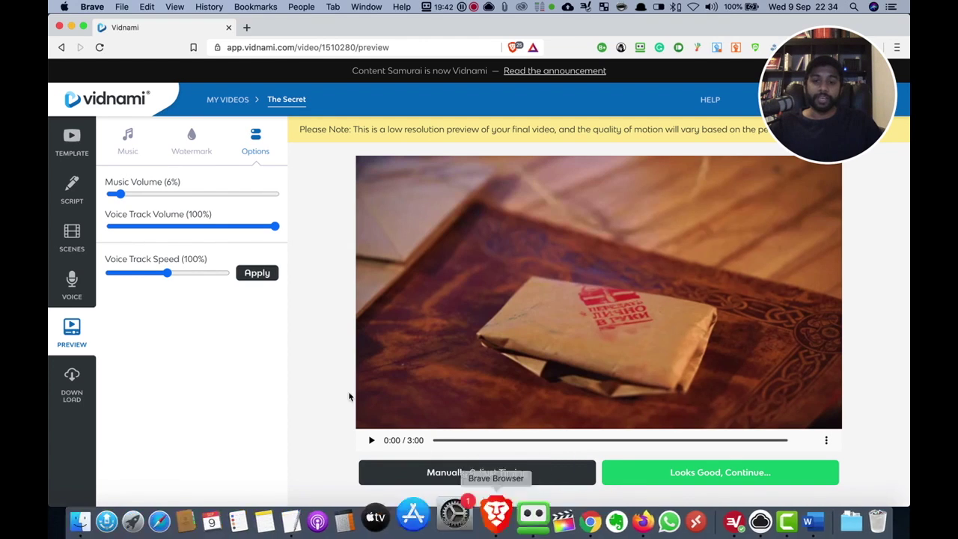
left_click(330, 376)
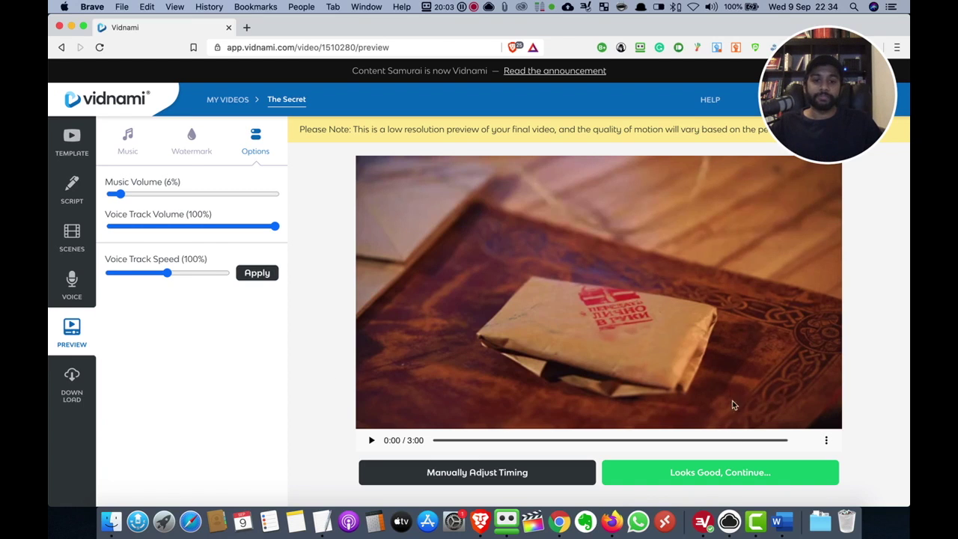
mouse_move(762, 120)
left_click(473, 7)
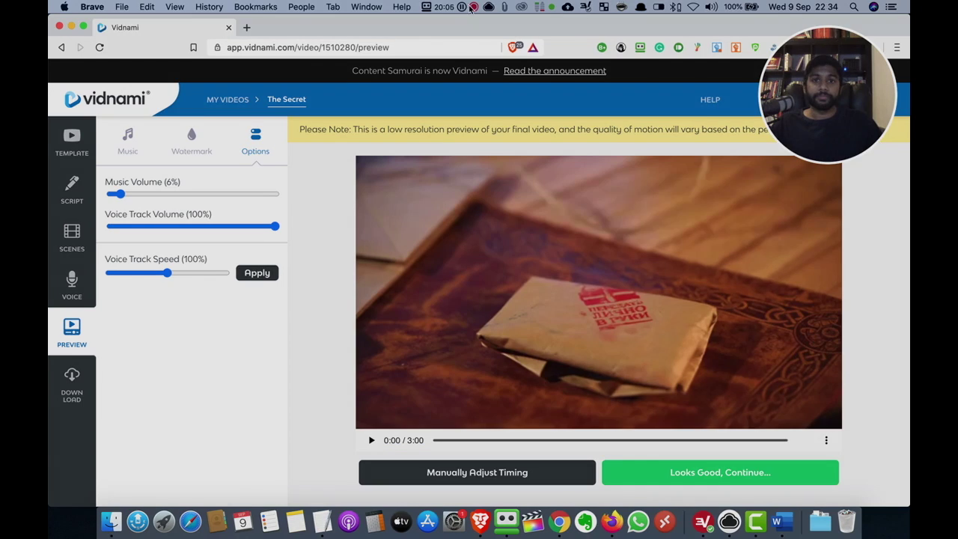